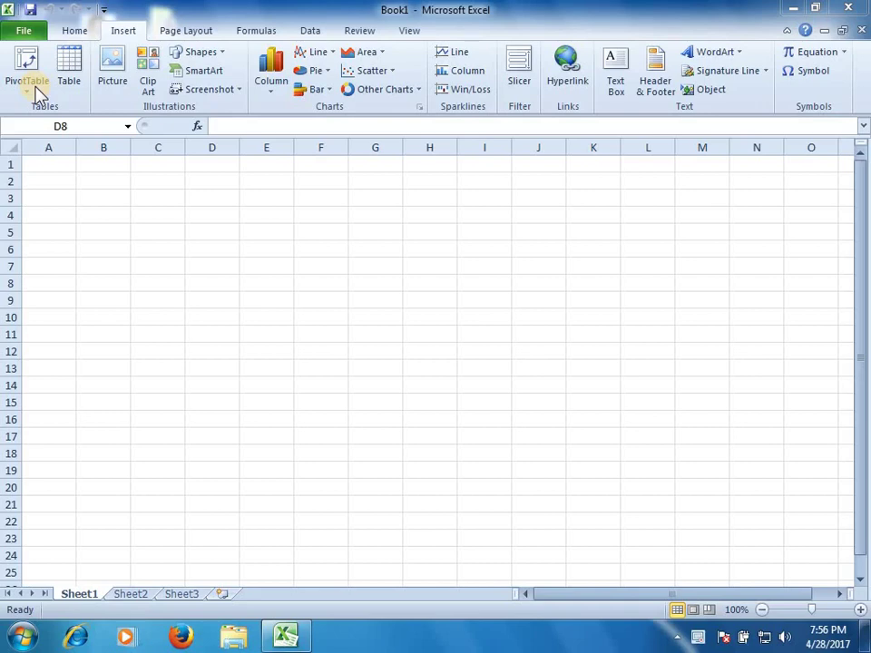
# Close the unused PivotTable menu on the blank sheet and open the MARKSHEET workbook from Recent.
pyautogui.click(36, 95)
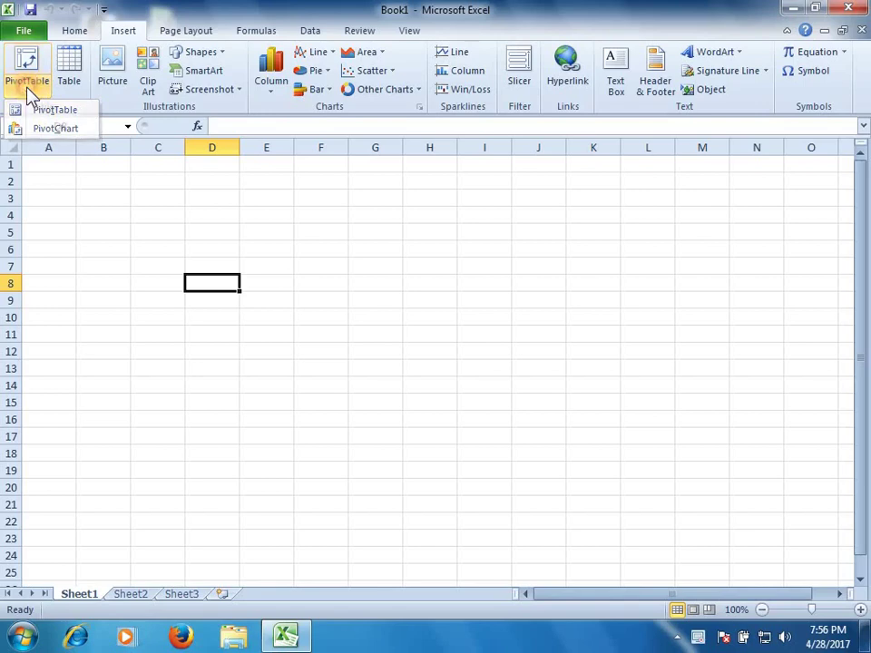
pyautogui.click(29, 88)
pyautogui.click(222, 218)
pyautogui.click(414, 227)
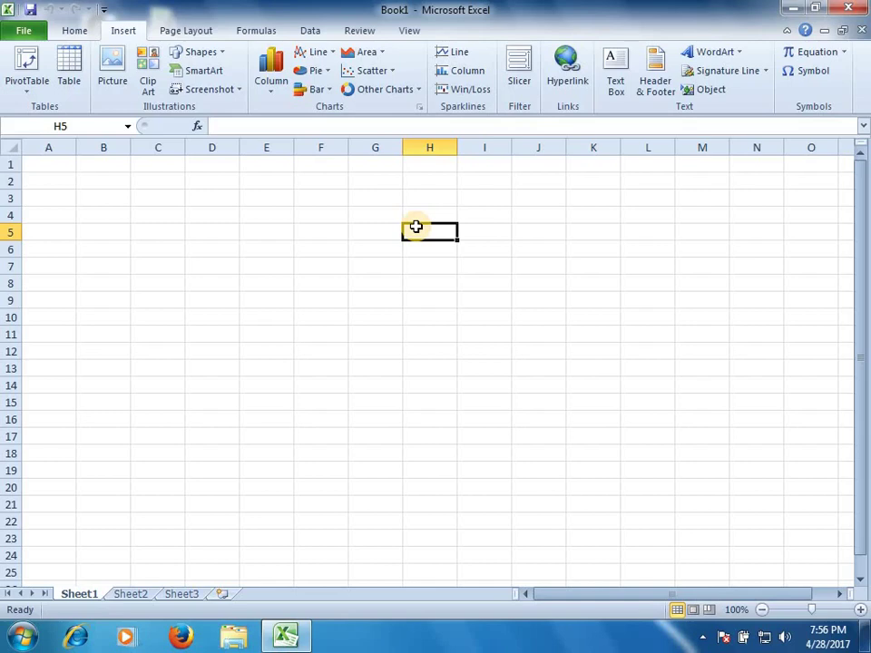
pyautogui.click(27, 31)
pyautogui.click(227, 107)
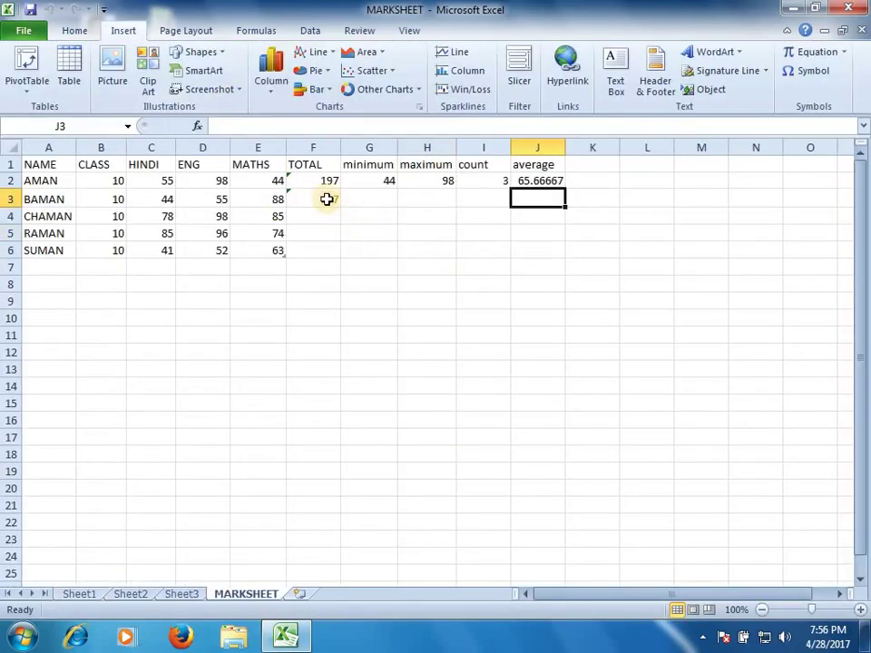
# Fill the F2:J2 total, minimum, maximum, count and average formulas down to row 6.
pyautogui.click(319, 184)
pyautogui.moveTo(319, 184); pyautogui.dragTo(545, 180)
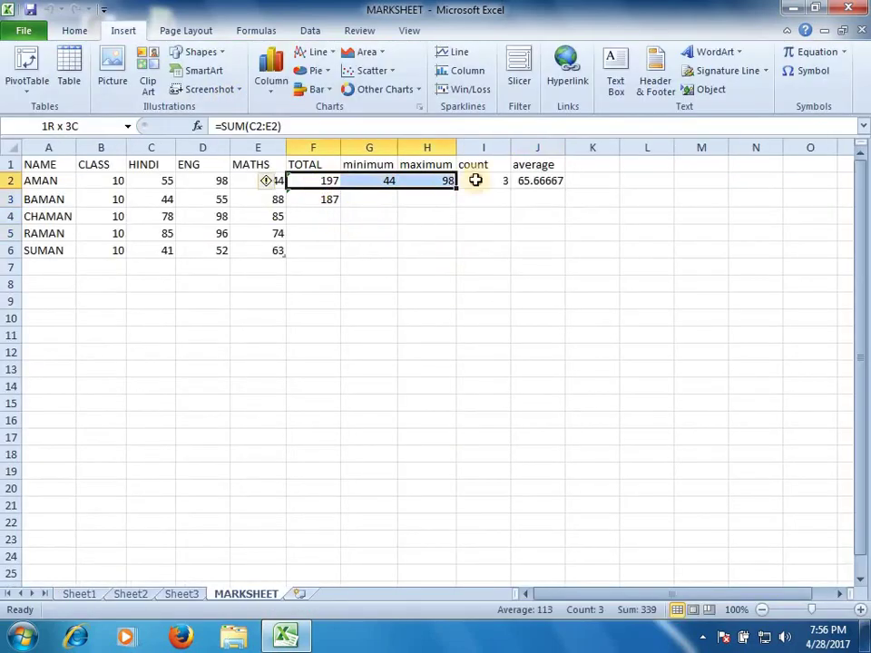
pyautogui.moveTo(564, 188); pyautogui.dragTo(569, 256)
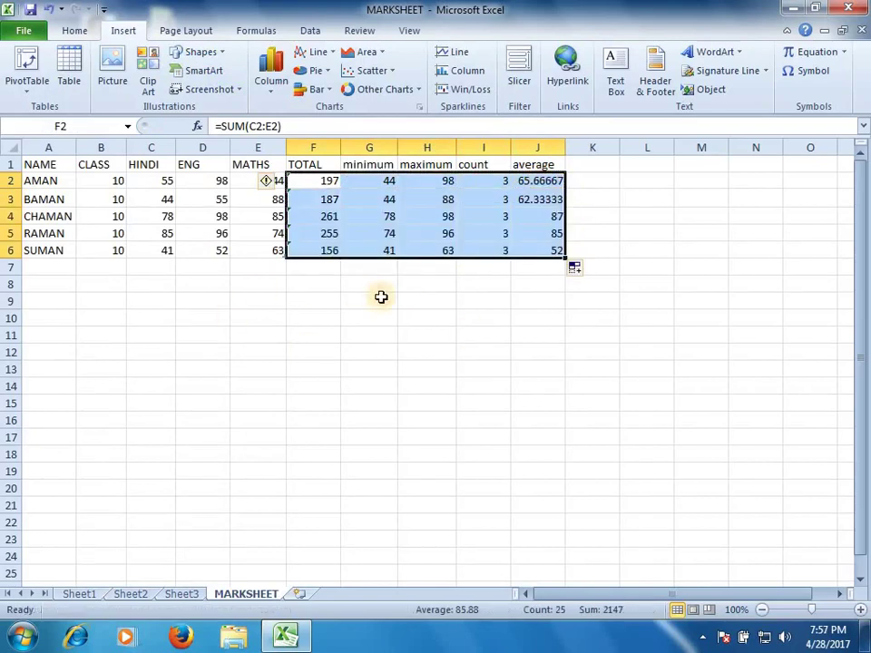
pyautogui.click(427, 285)
pyautogui.click(238, 213)
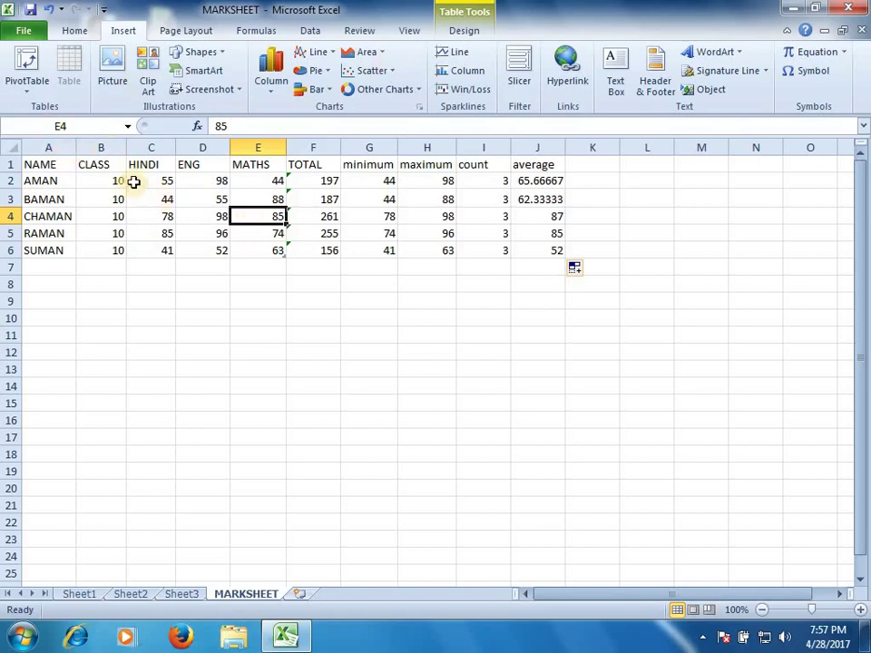
# Select the marks table A1:J6 and start a new PivotTable from it.
pyautogui.moveTo(56, 164); pyautogui.dragTo(546, 255)
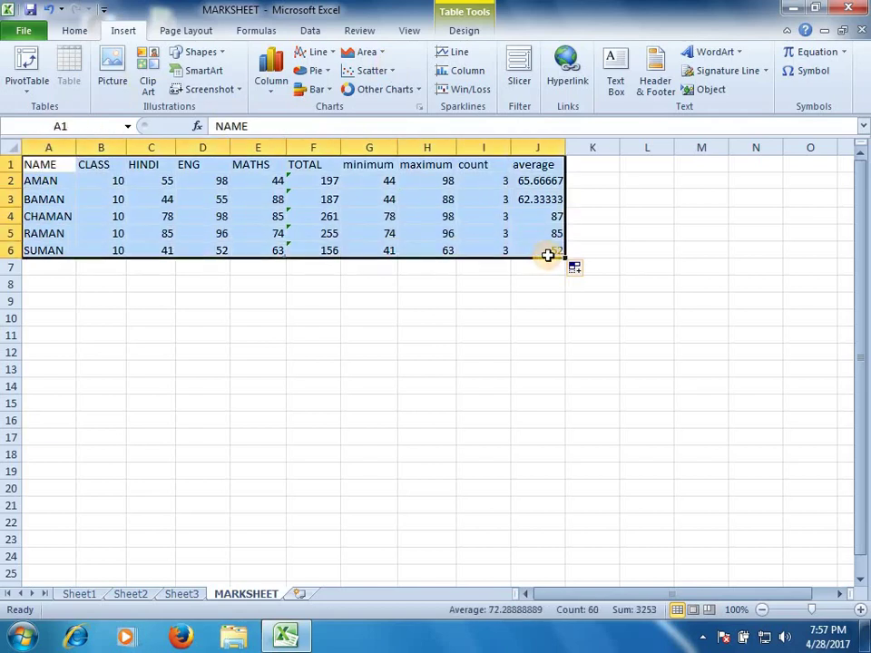
pyautogui.click(26, 84)
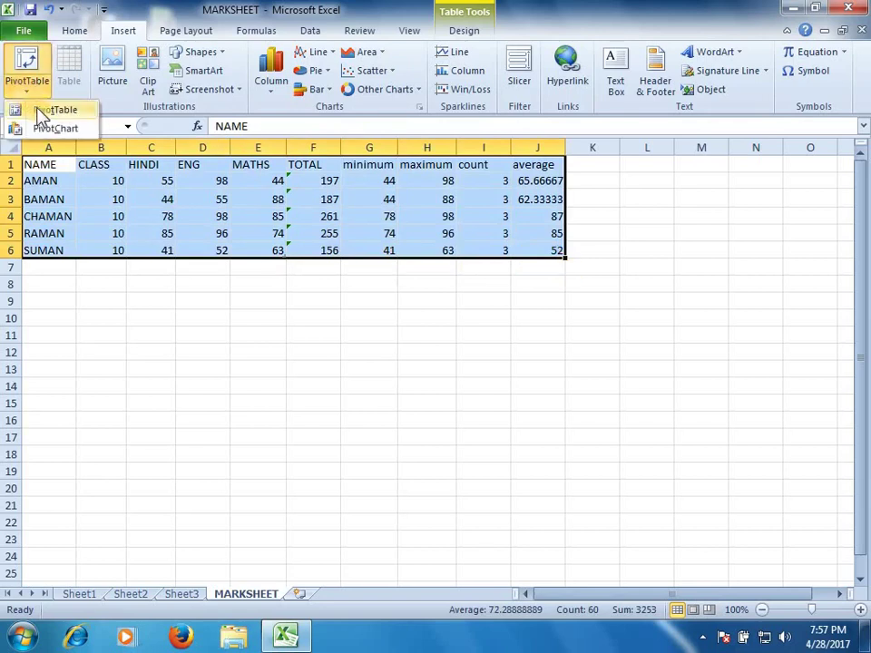
pyautogui.click(38, 110)
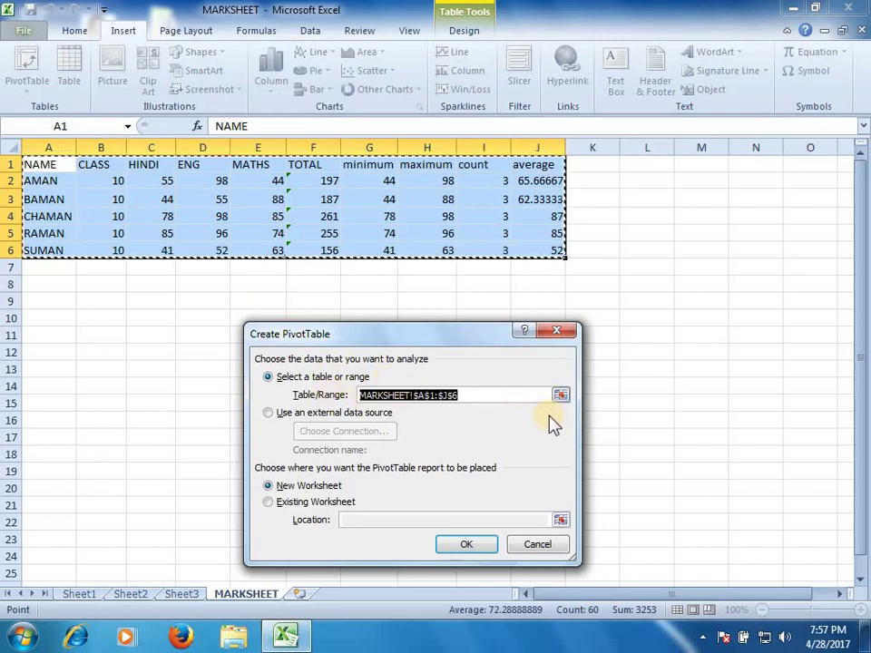
# Use A1:J6 as the source, keep New Worksheet placement, and create the pivot table.
pyautogui.click(560, 396)
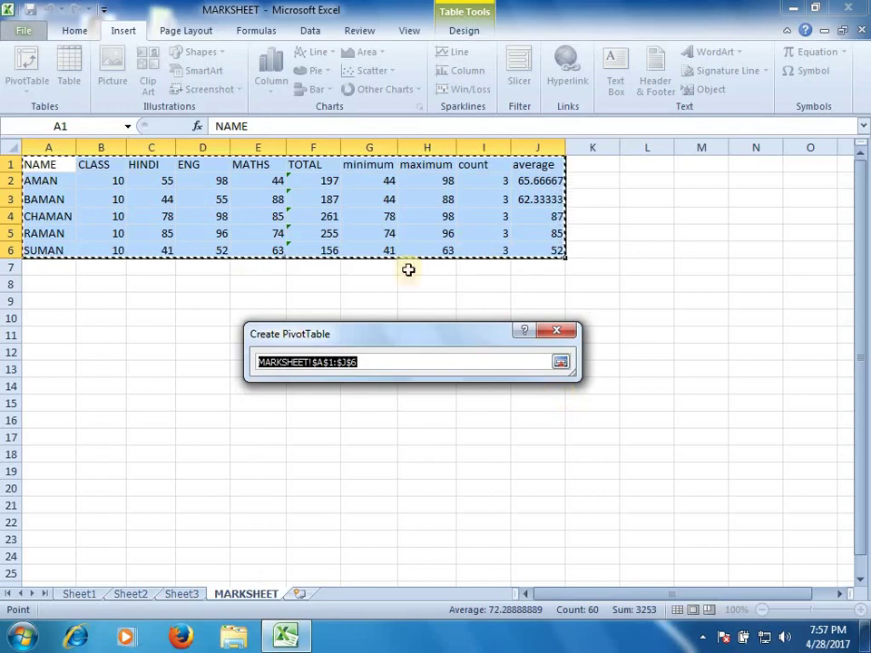
pyautogui.moveTo(37, 164); pyautogui.dragTo(548, 257)
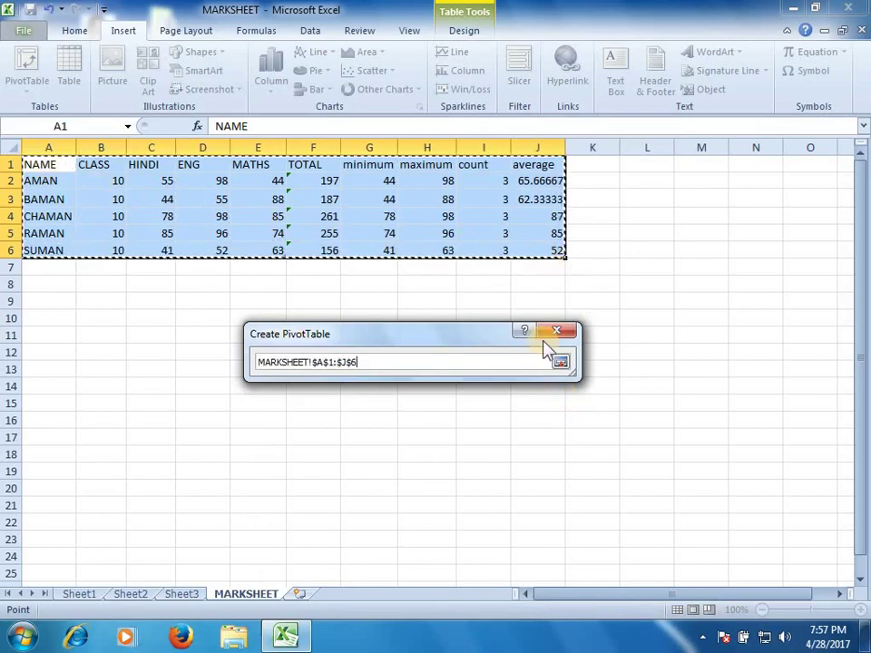
pyautogui.click(561, 363)
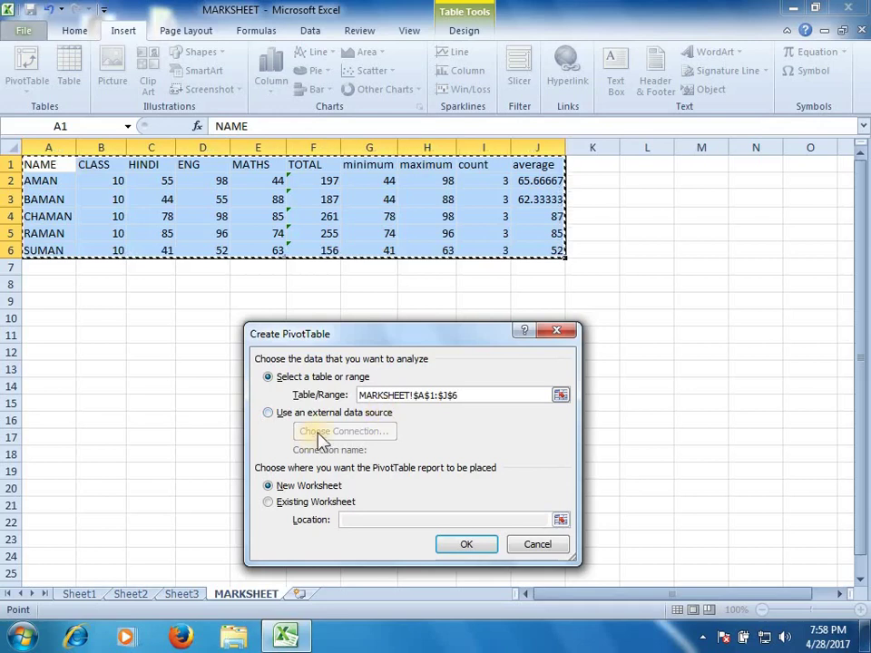
pyautogui.click(290, 378)
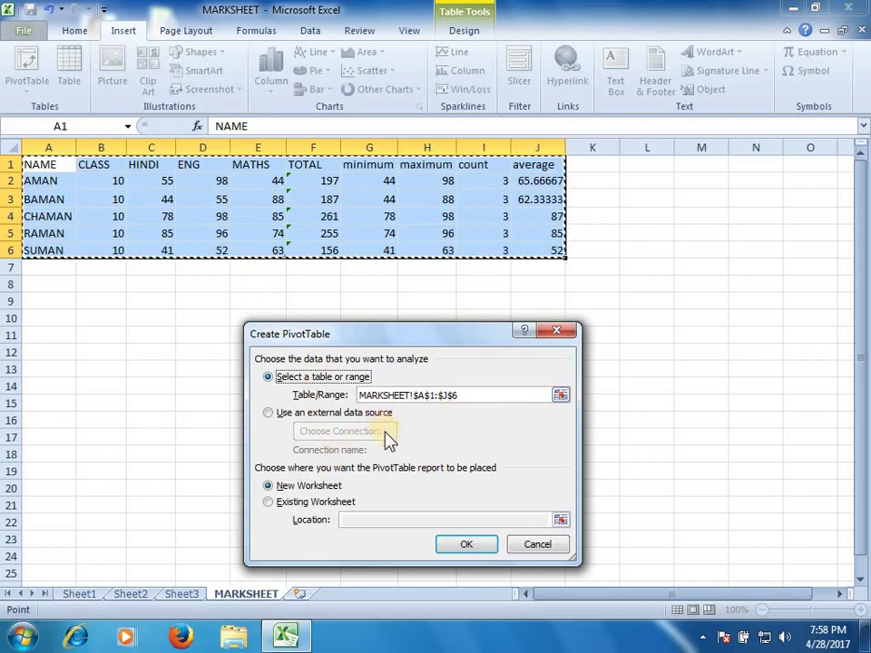
pyautogui.click(303, 490)
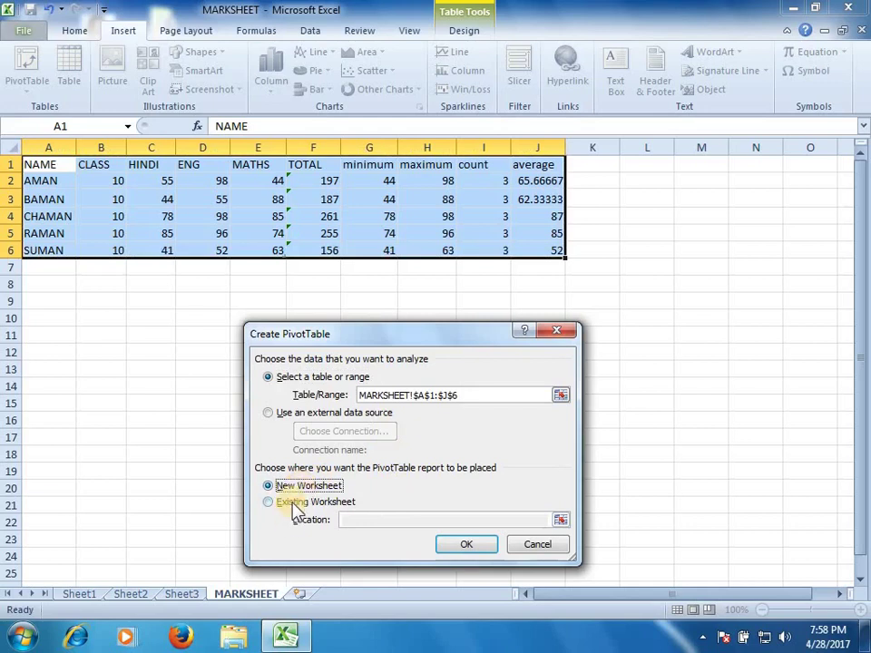
pyautogui.click(293, 505)
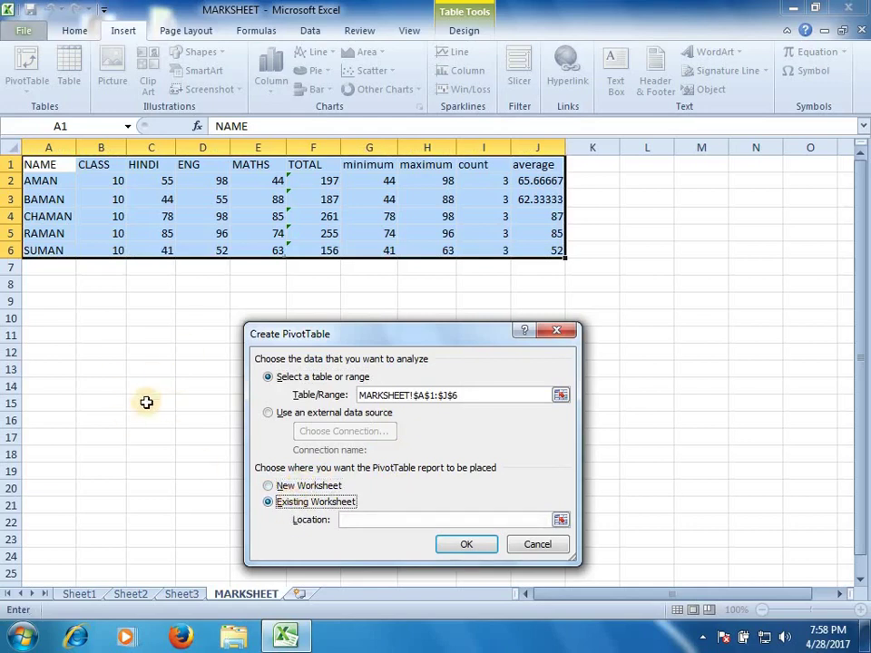
pyautogui.click(283, 489)
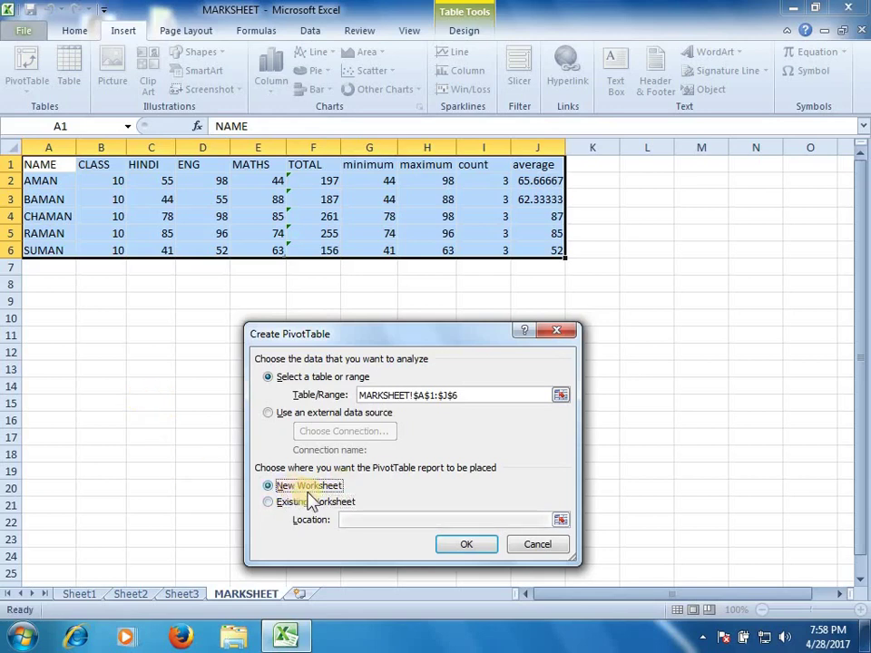
pyautogui.click(472, 546)
pyautogui.click(471, 548)
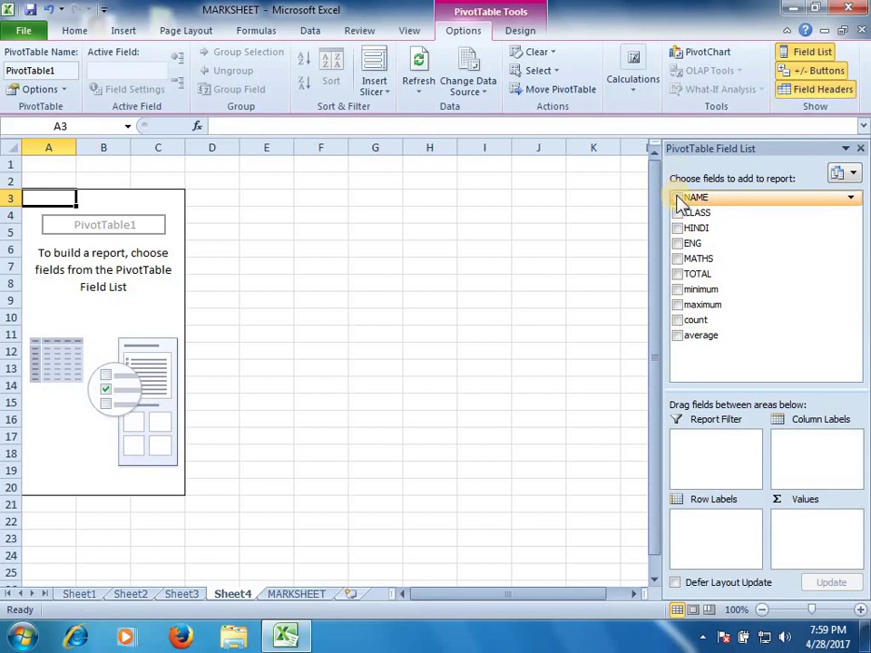
# Check NAME, CLASS and TOTAL so each student shows Sum of CLASS and Sum of TOTAL.
pyautogui.click(678, 198)
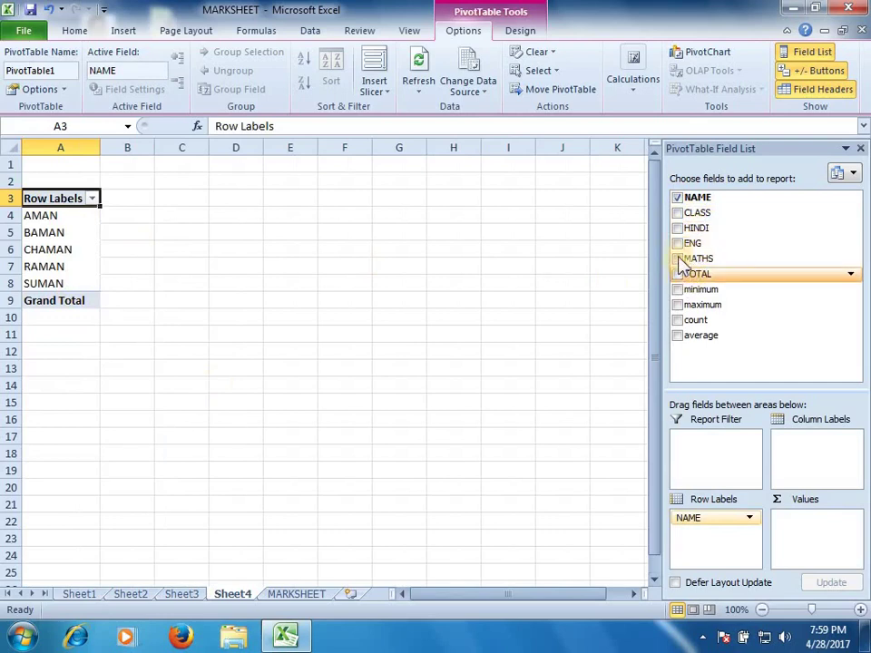
pyautogui.click(677, 213)
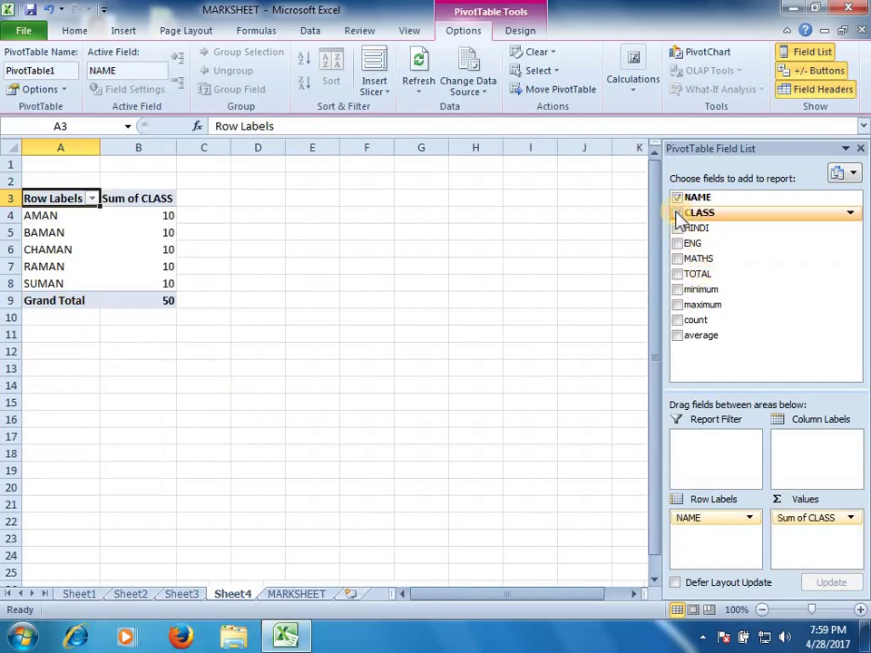
pyautogui.click(678, 273)
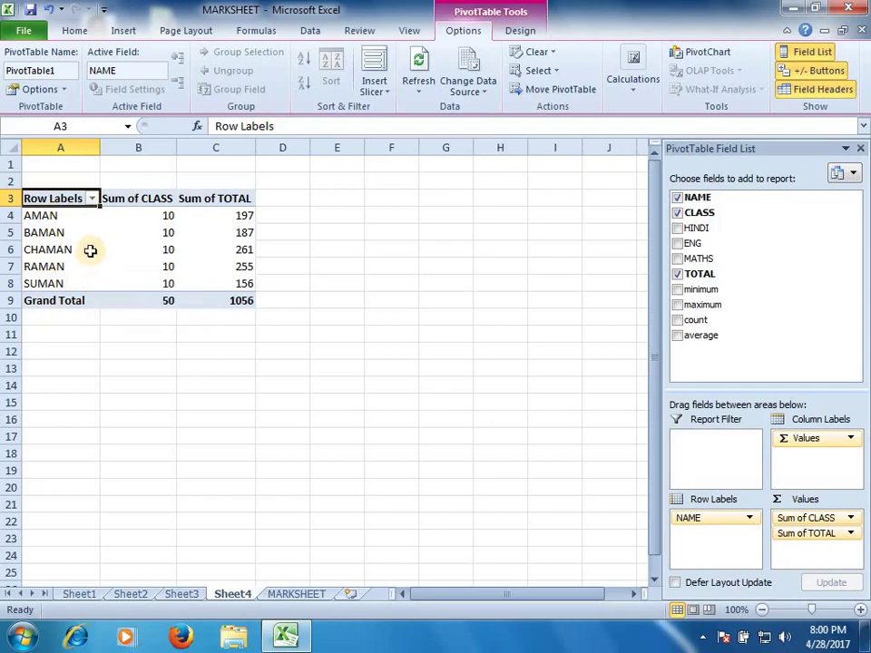
pyautogui.click(94, 198)
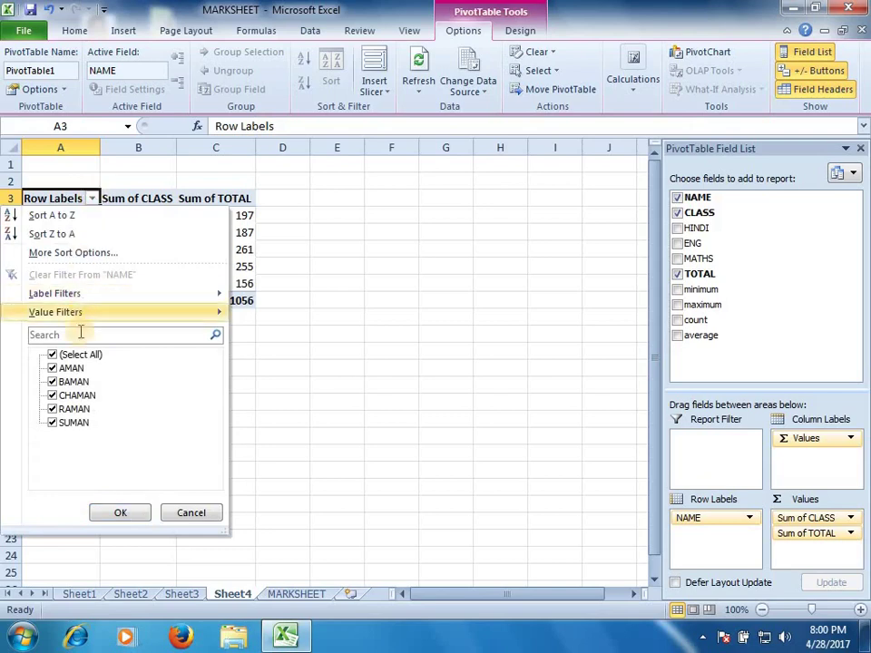
pyautogui.click(53, 355)
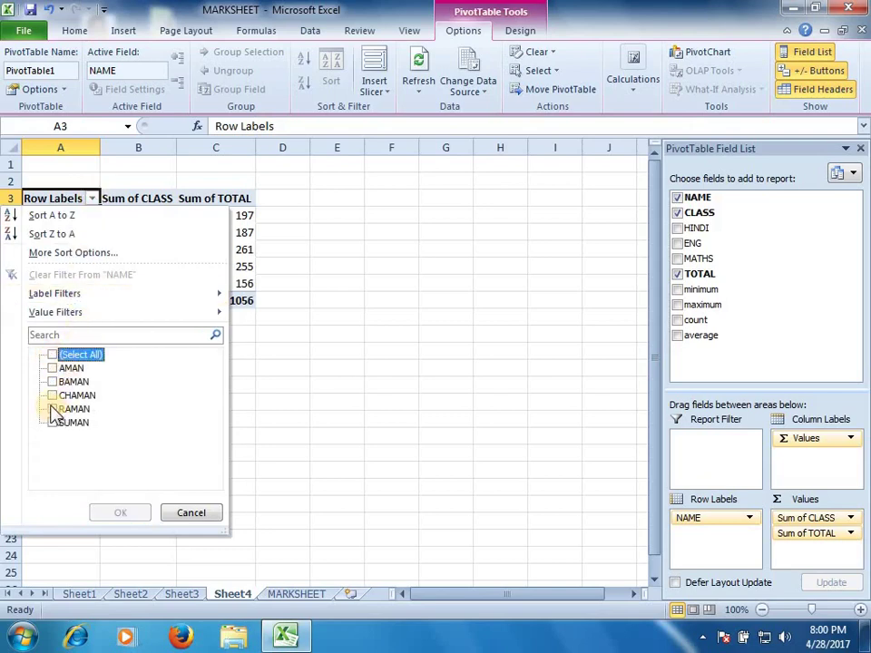
pyautogui.click(52, 409)
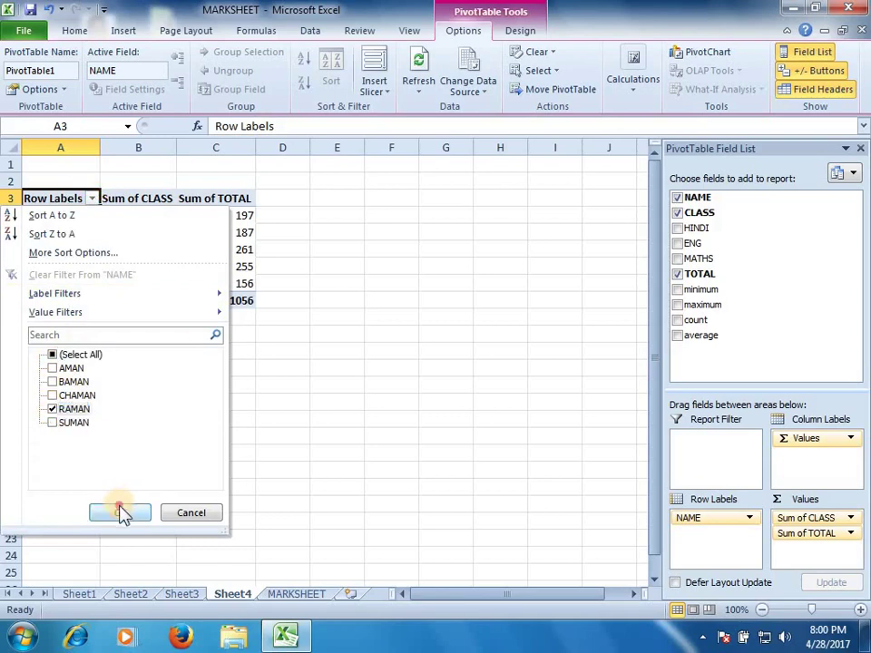
pyautogui.click(120, 512)
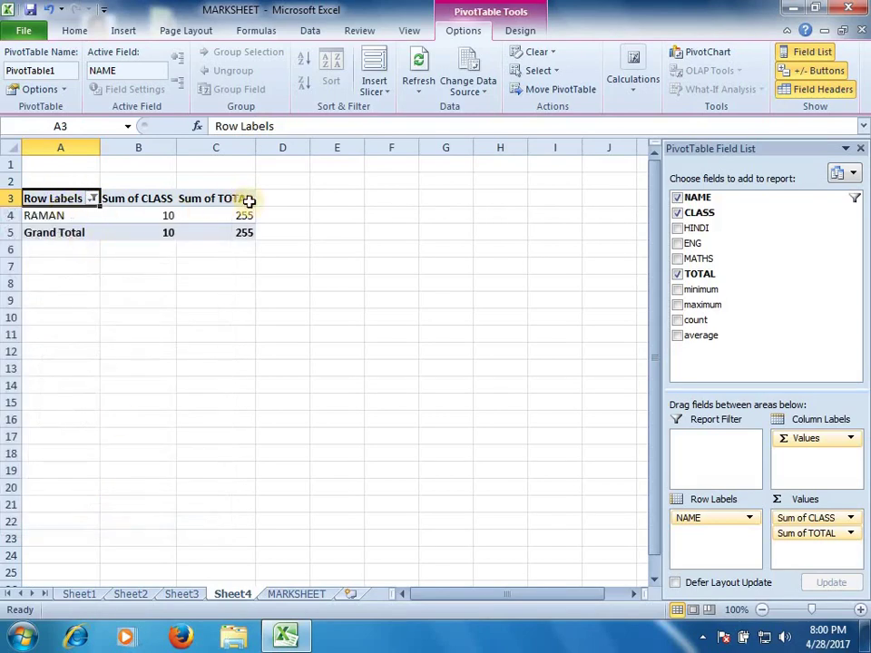
pyautogui.click(93, 198)
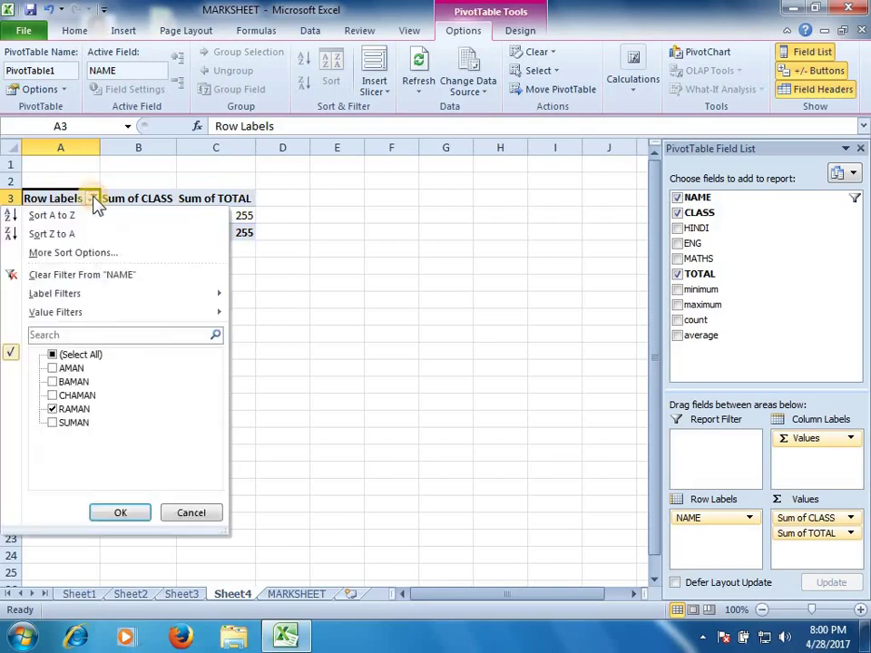
pyautogui.moveTo(55, 312)
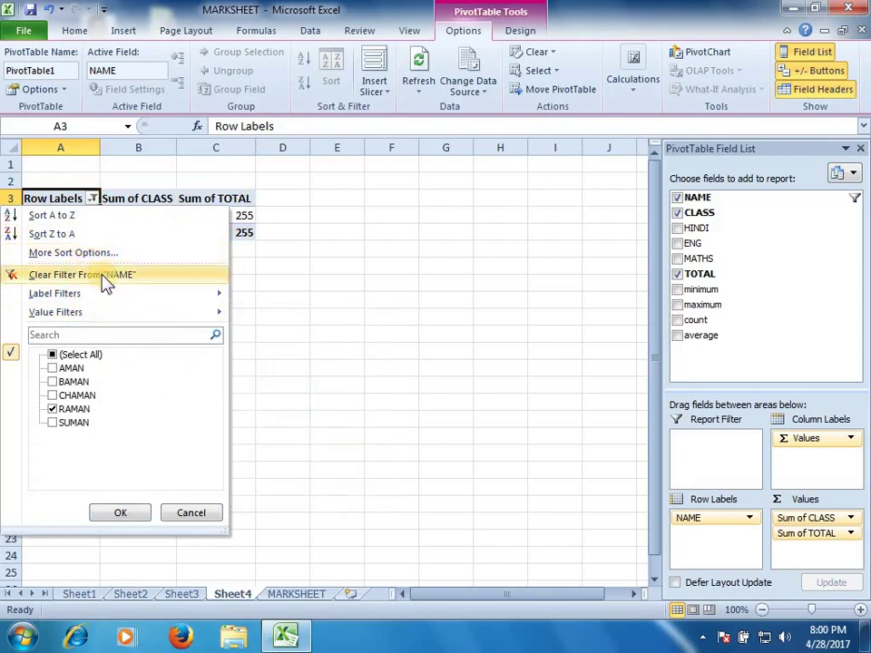
pyautogui.click(105, 276)
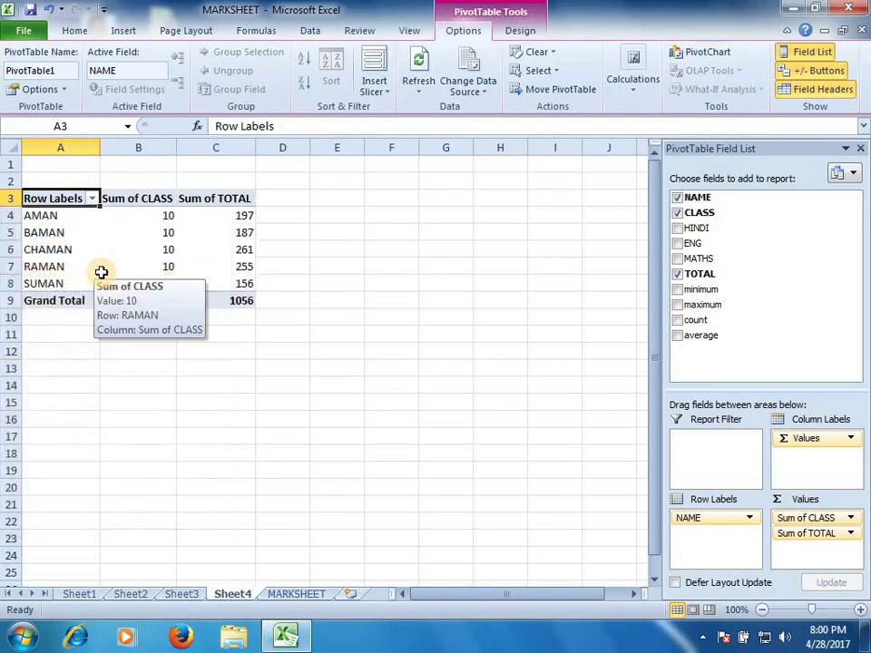
pyautogui.click(92, 200)
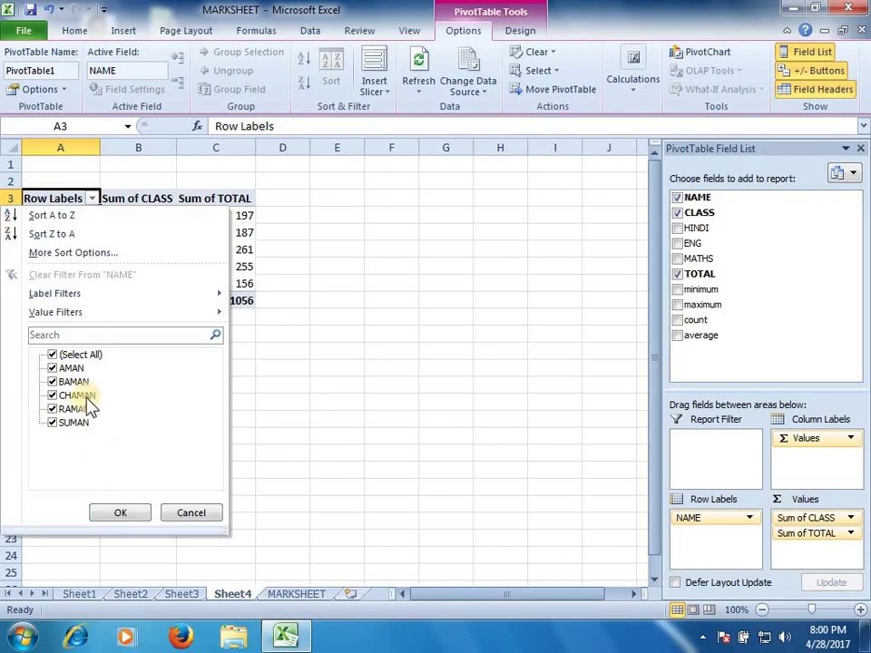
pyautogui.click(82, 334)
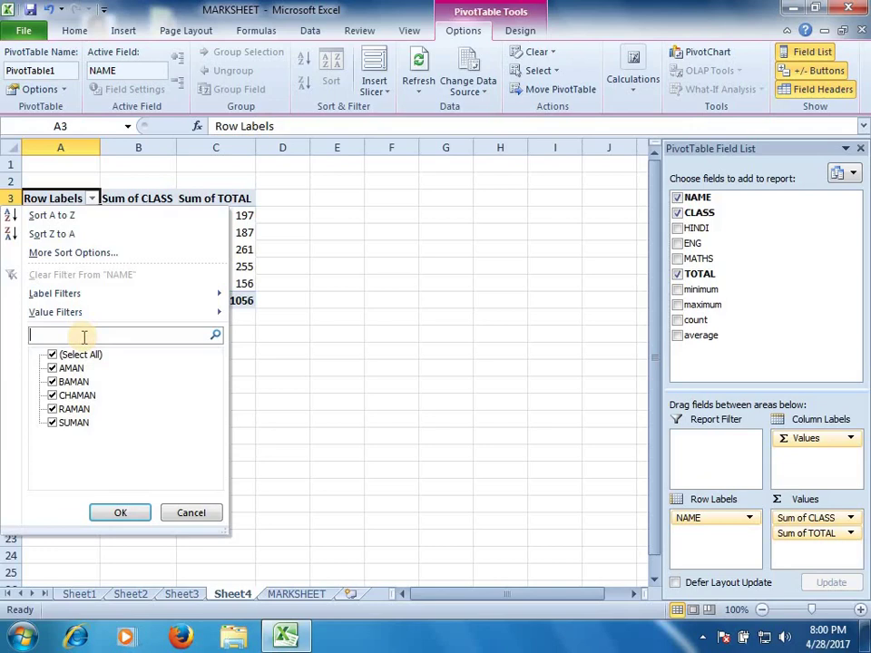
pyautogui.write('suman')
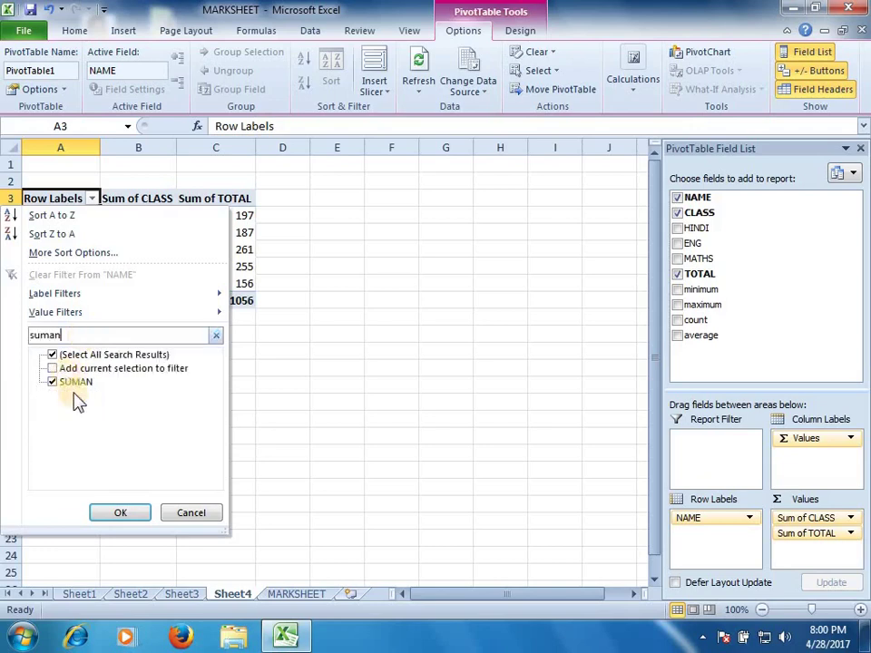
pyautogui.click(112, 512)
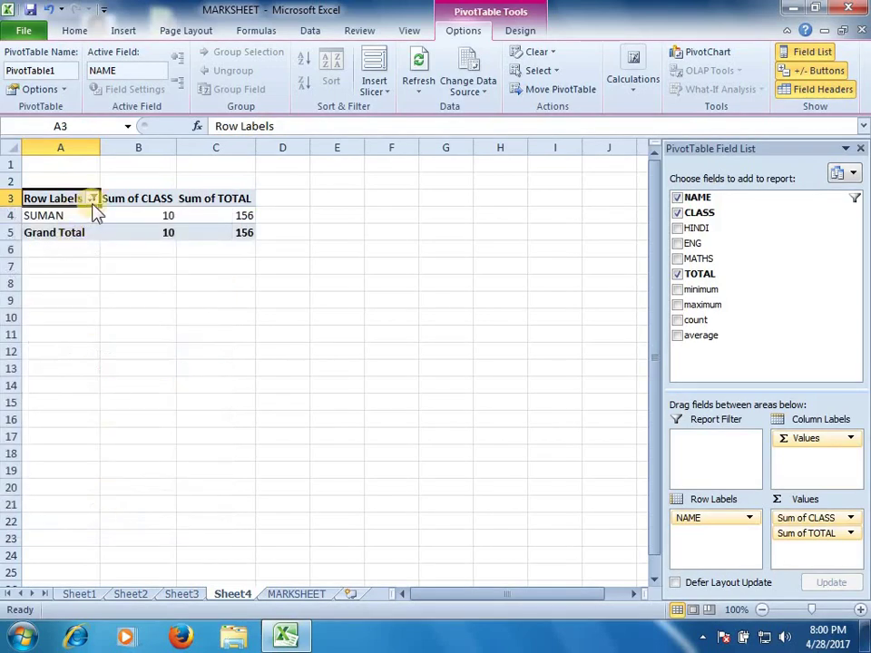
pyautogui.click(92, 197)
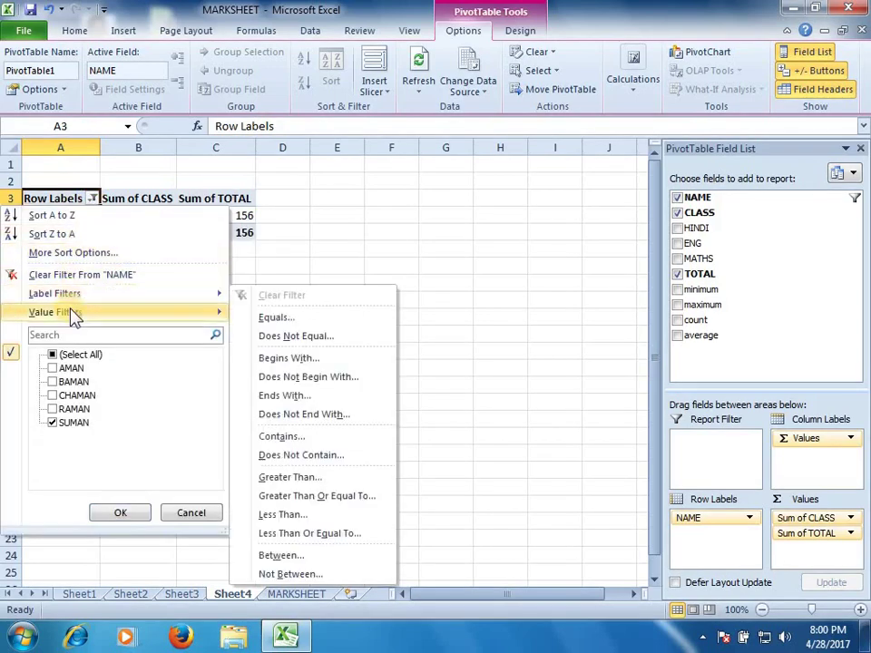
pyautogui.click(74, 273)
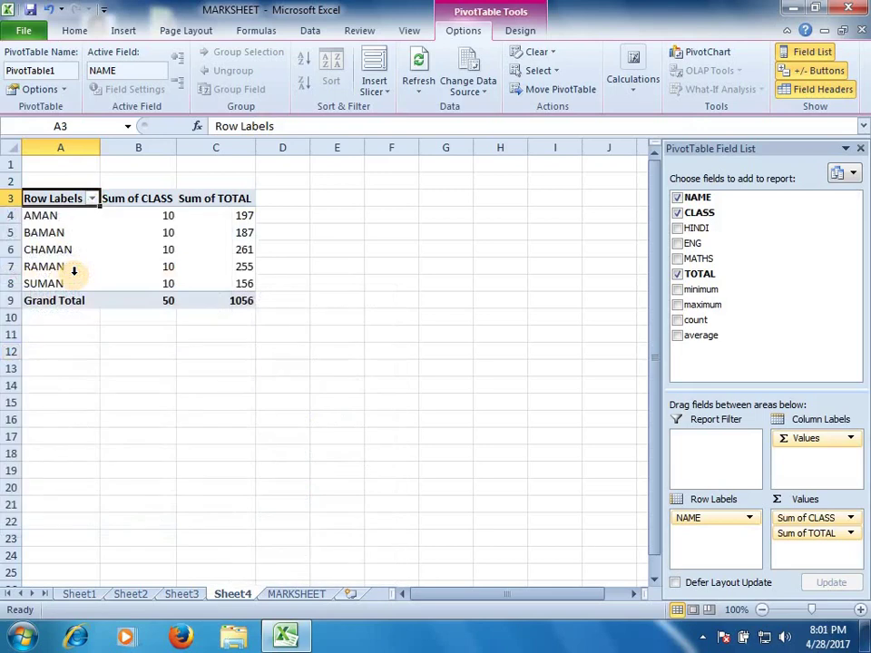
# Apply the pink Medium pivot style with black header and Grand Total rows.
pyautogui.click(223, 199)
pyautogui.click(223, 240)
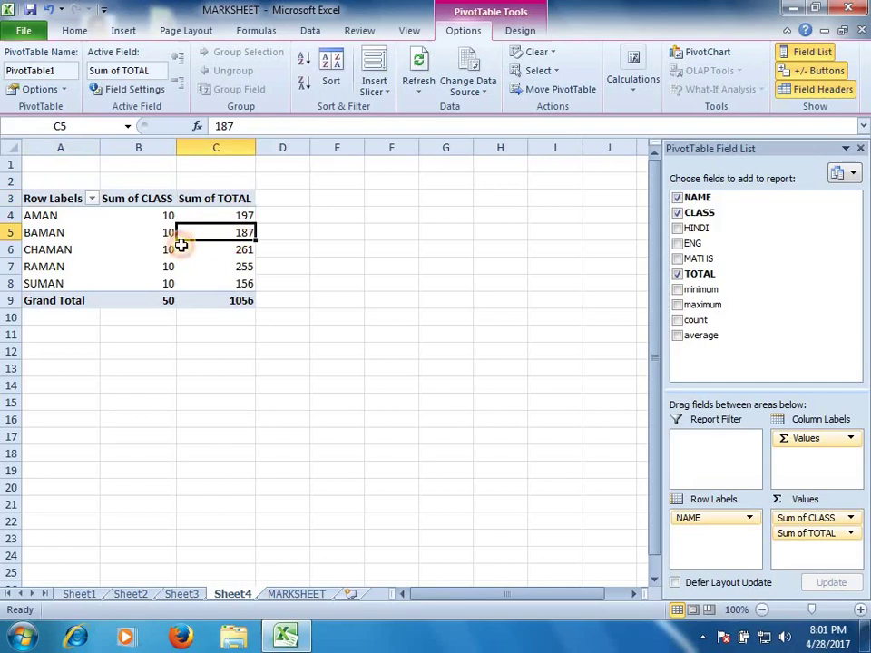
pyautogui.click(146, 216)
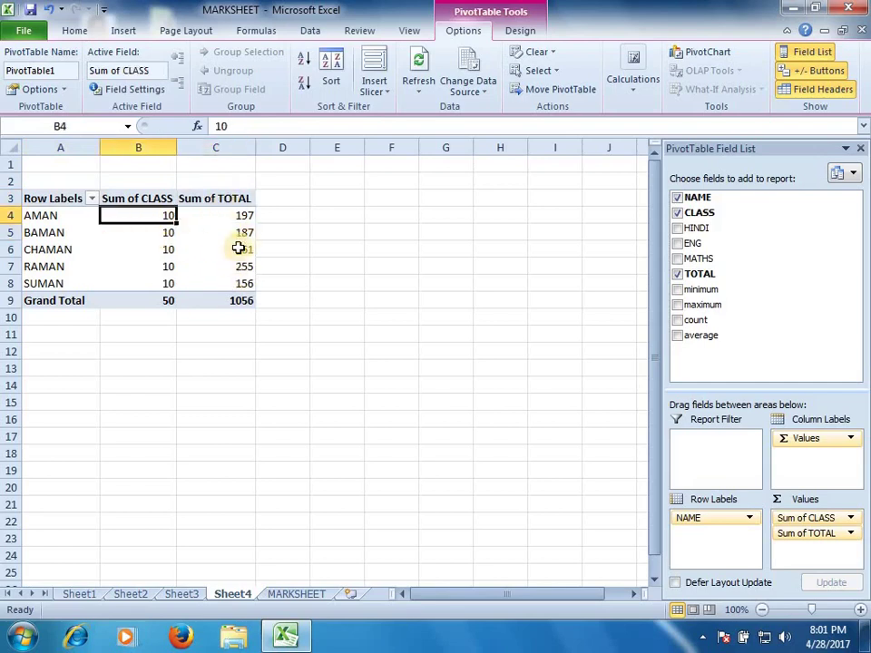
pyautogui.click(129, 251)
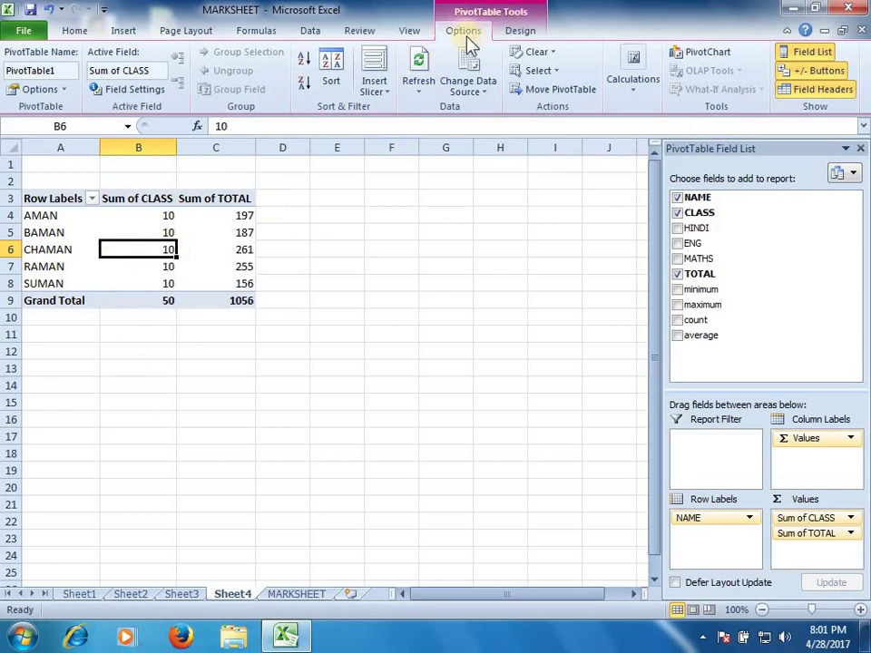
pyautogui.click(524, 36)
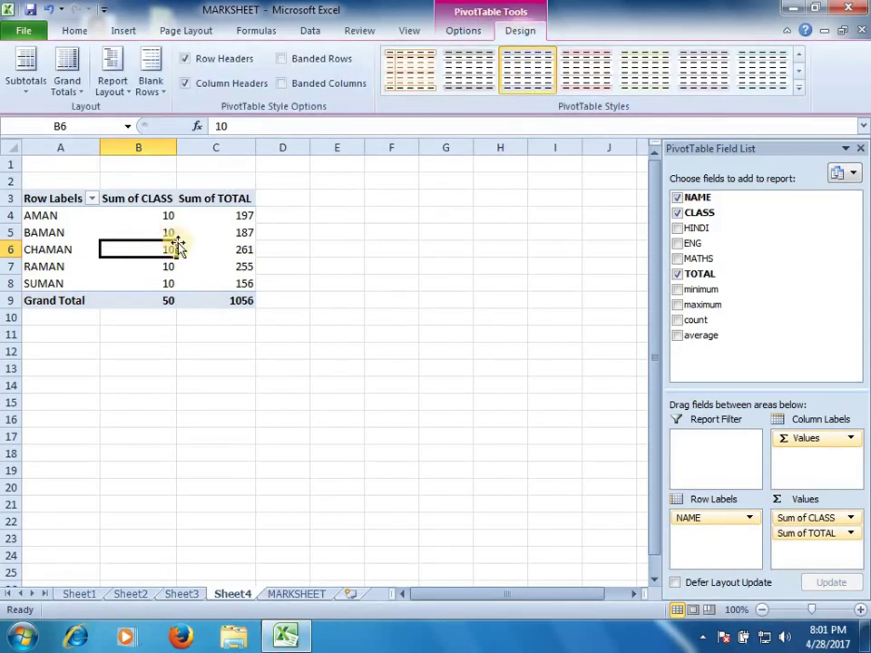
pyautogui.click(799, 86)
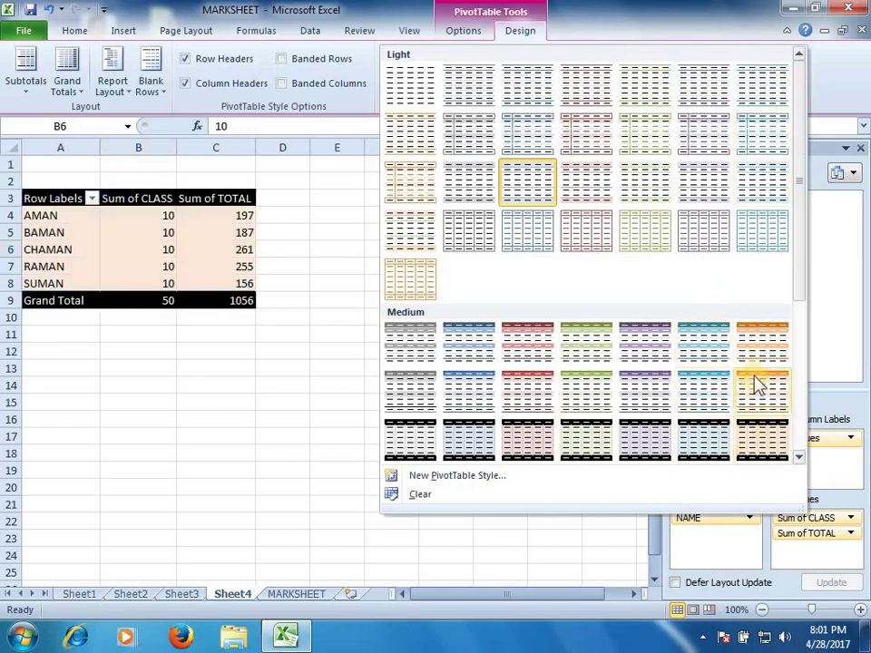
pyautogui.click(535, 444)
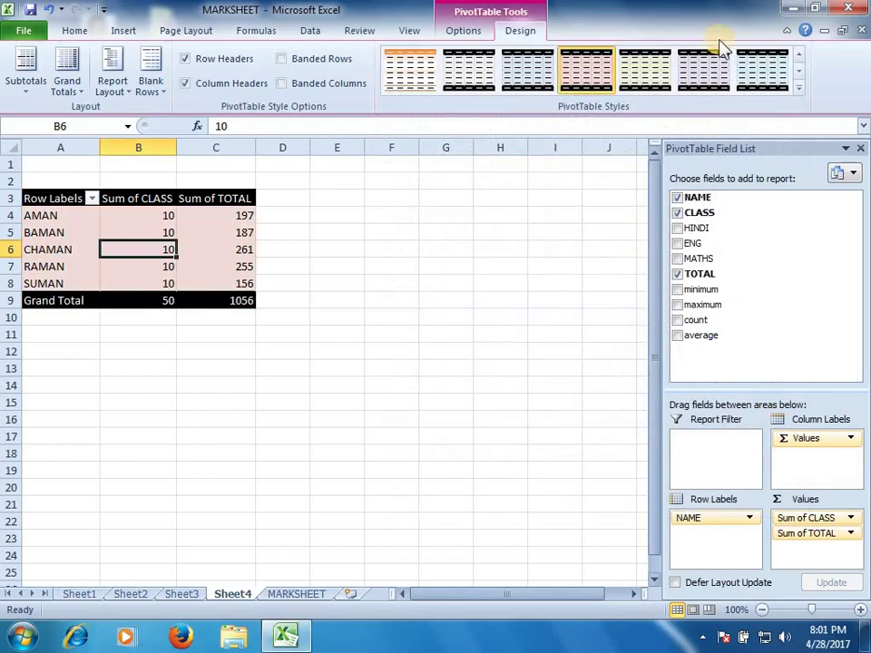
pyautogui.click(798, 88)
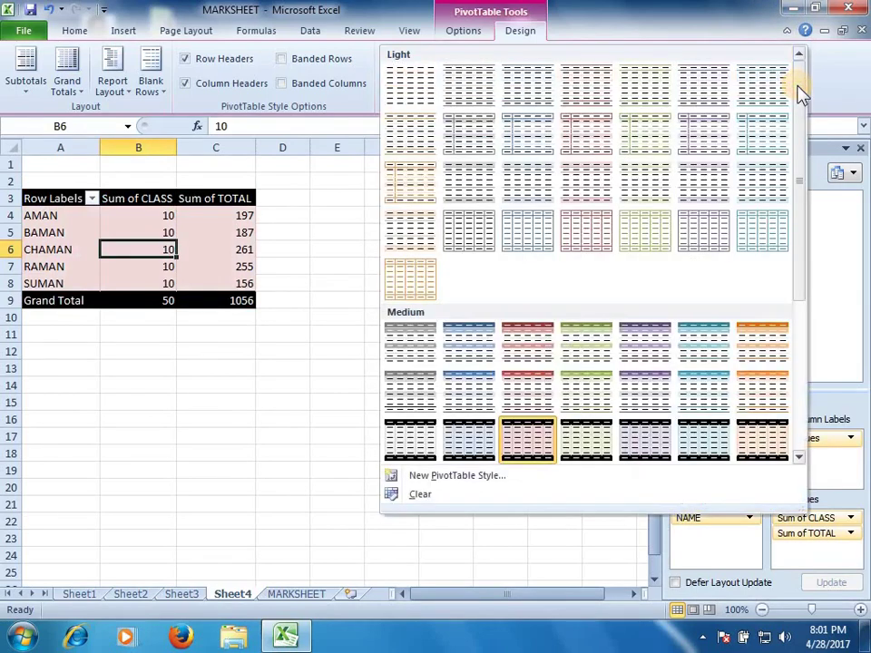
pyautogui.click(828, 68)
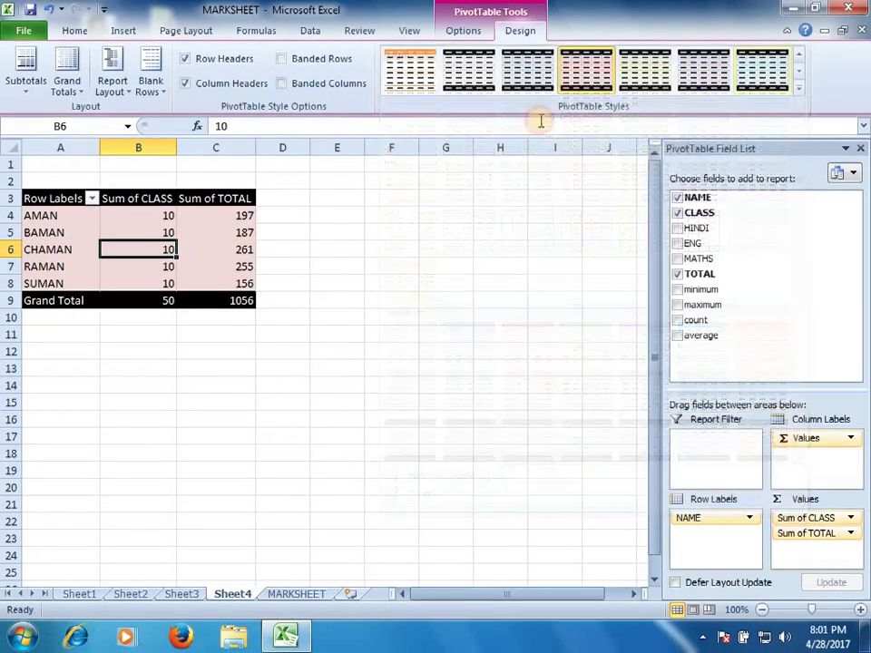
pyautogui.click(124, 98)
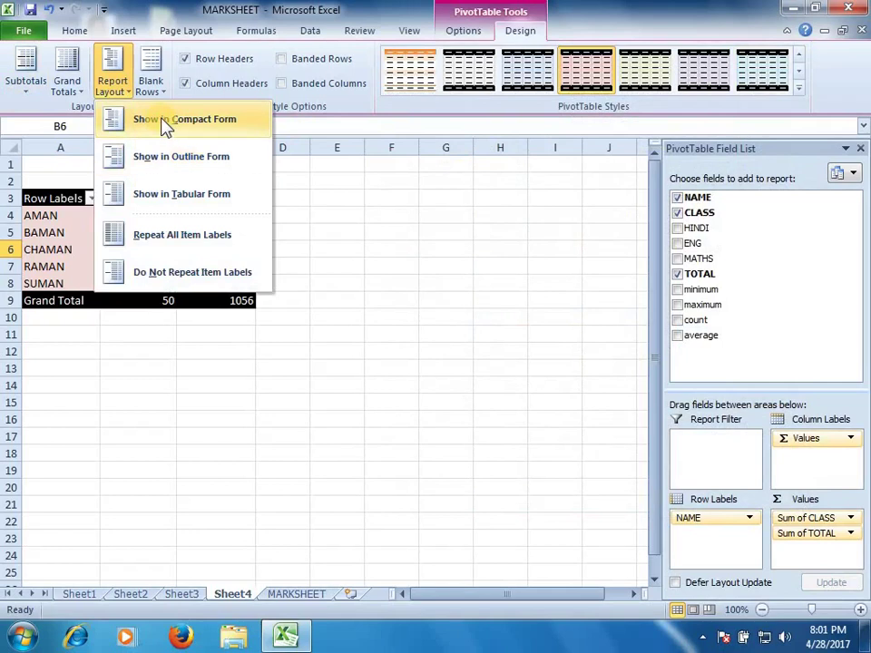
# Settle on tabular form with item labels not repeated, so the first column reads NAME.
pyautogui.click(163, 243)
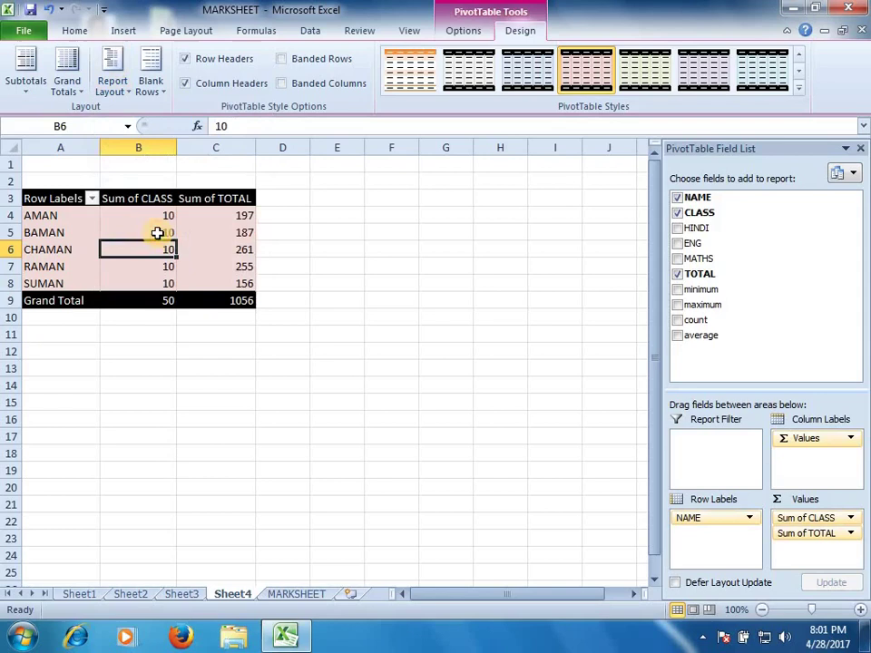
pyautogui.click(126, 93)
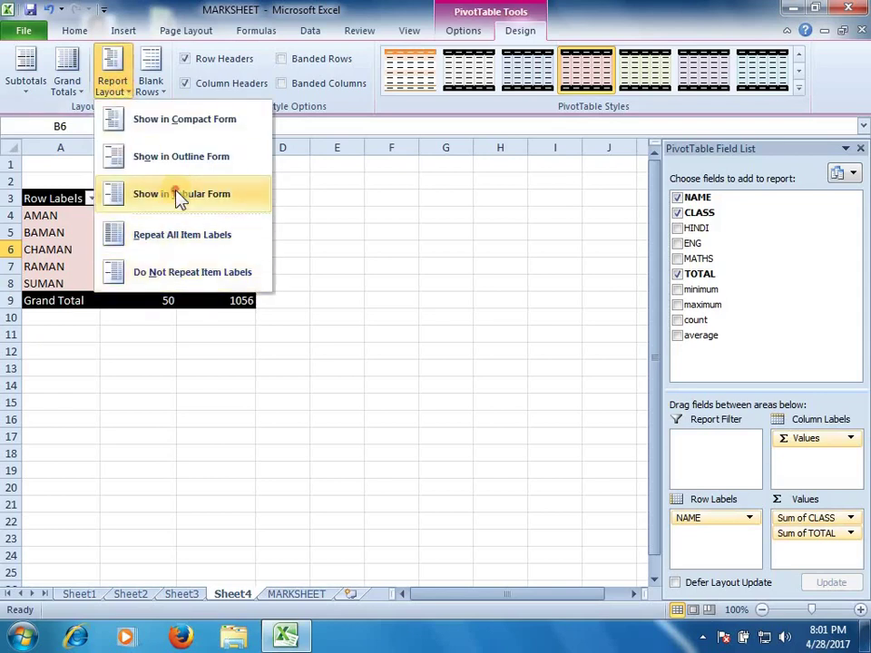
pyautogui.click(179, 200)
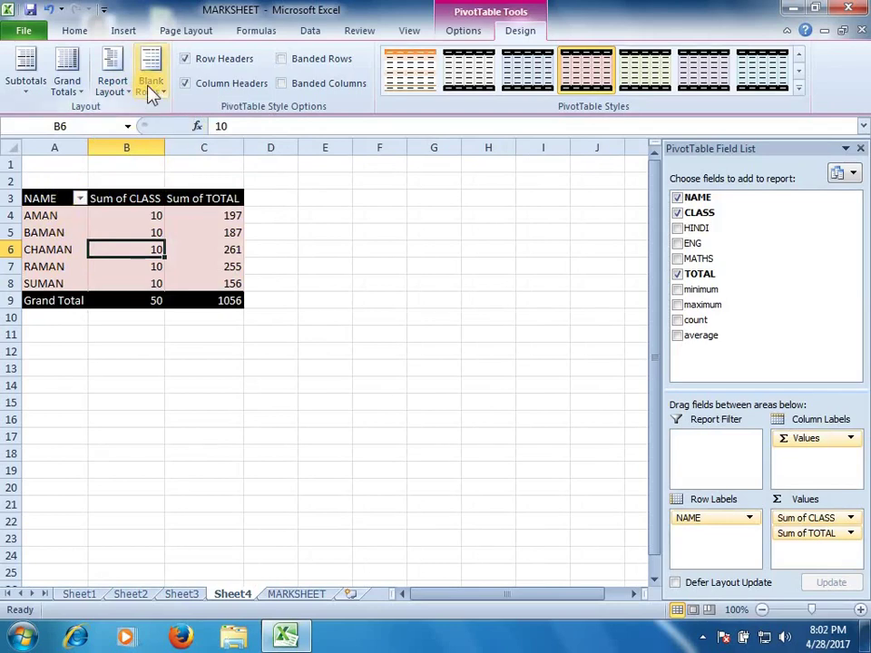
pyautogui.click(112, 86)
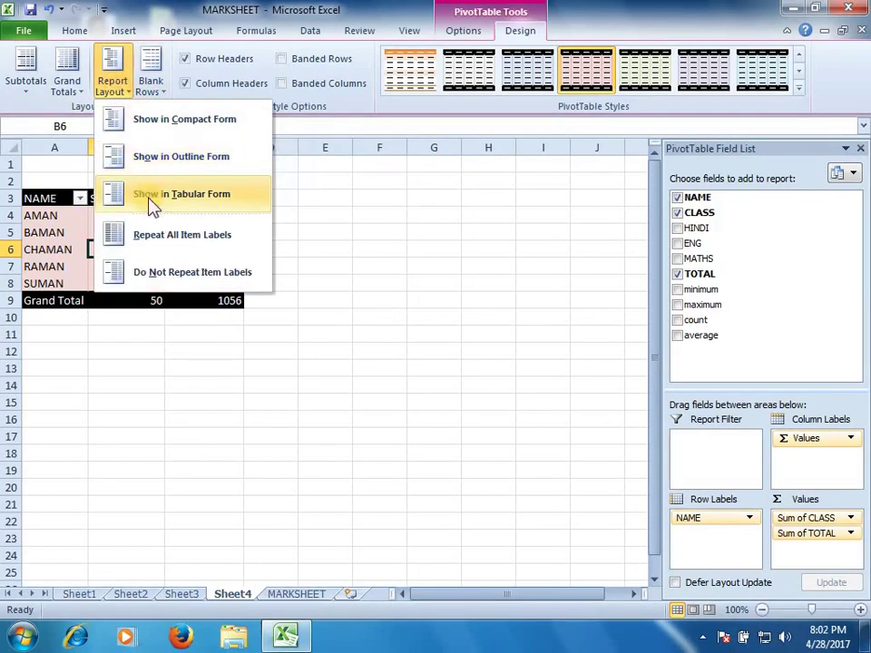
pyautogui.click(175, 122)
pyautogui.click(113, 86)
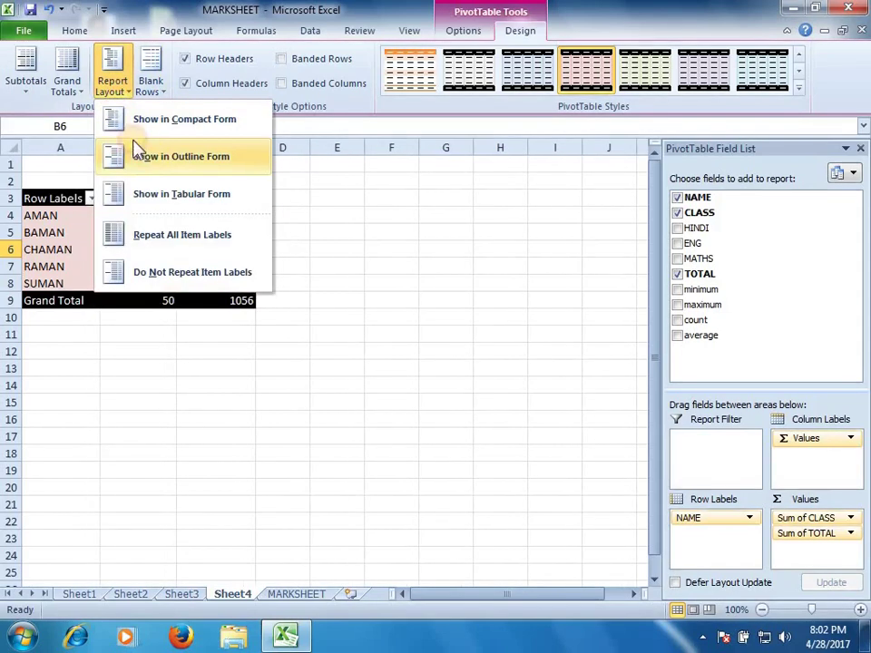
pyautogui.click(148, 156)
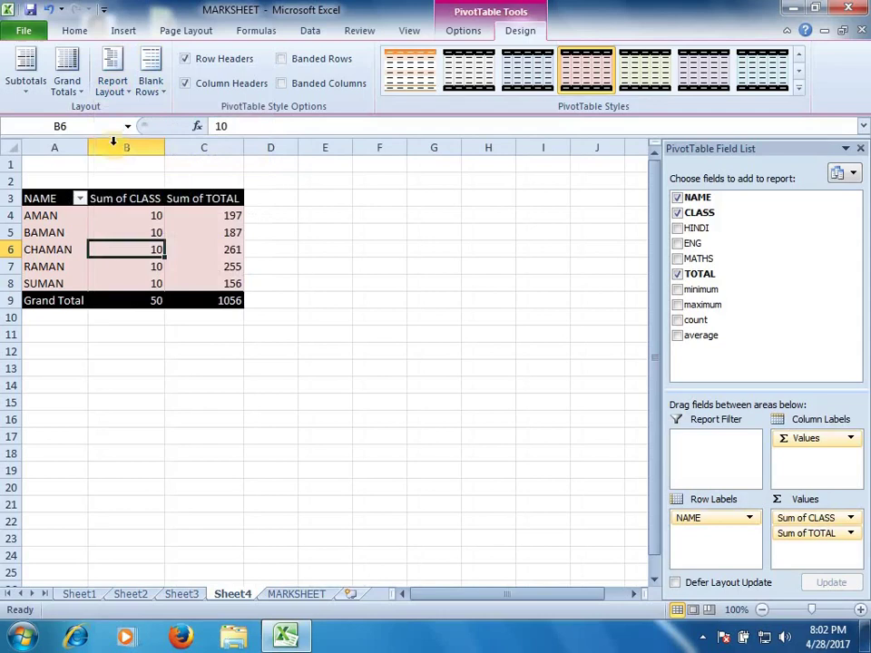
pyautogui.click(113, 86)
pyautogui.click(155, 194)
pyautogui.click(112, 86)
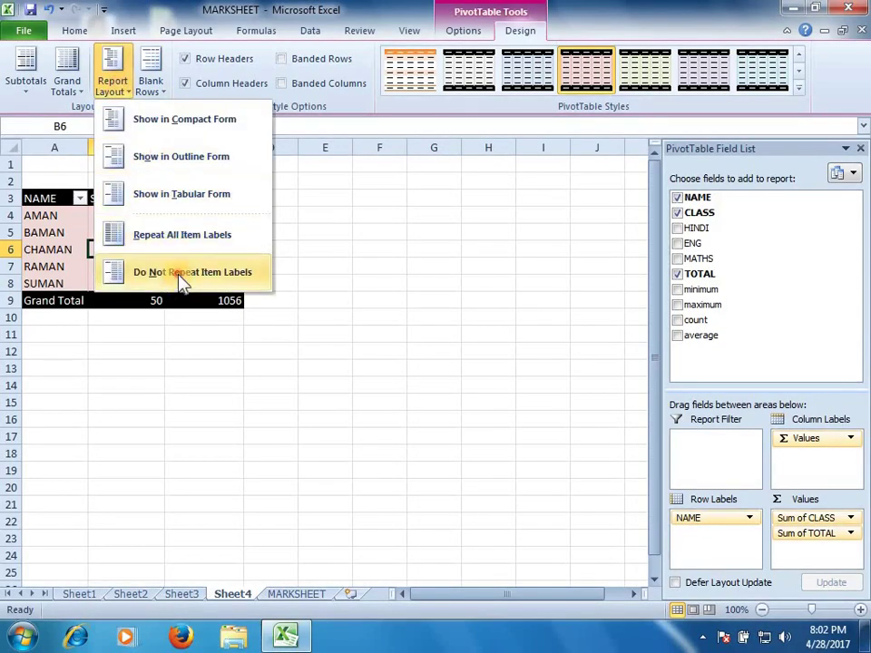
pyautogui.click(179, 274)
pyautogui.moveTo(193, 273)
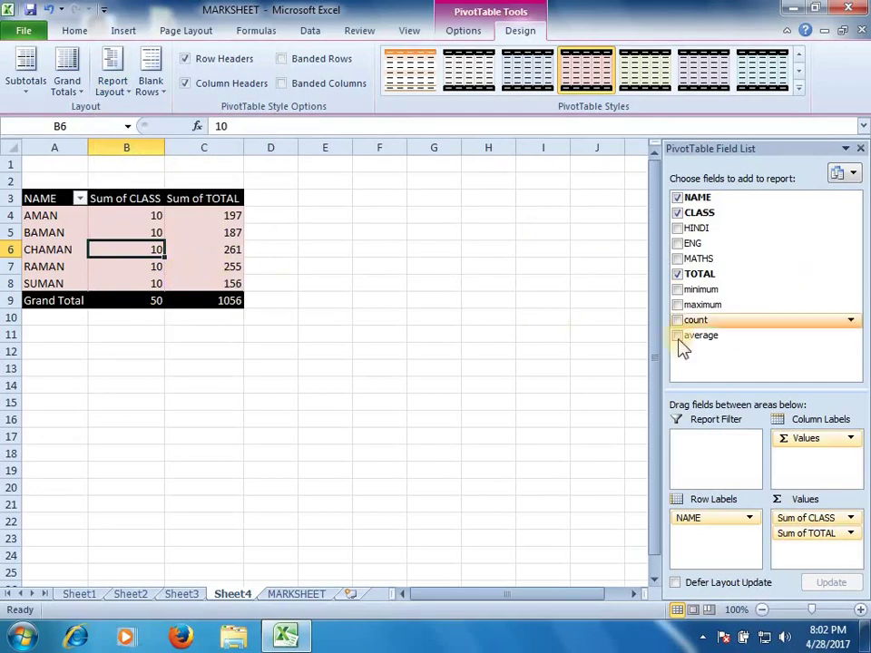
# Add minimum, maximum and count to the pivot table's values.
pyautogui.click(680, 290)
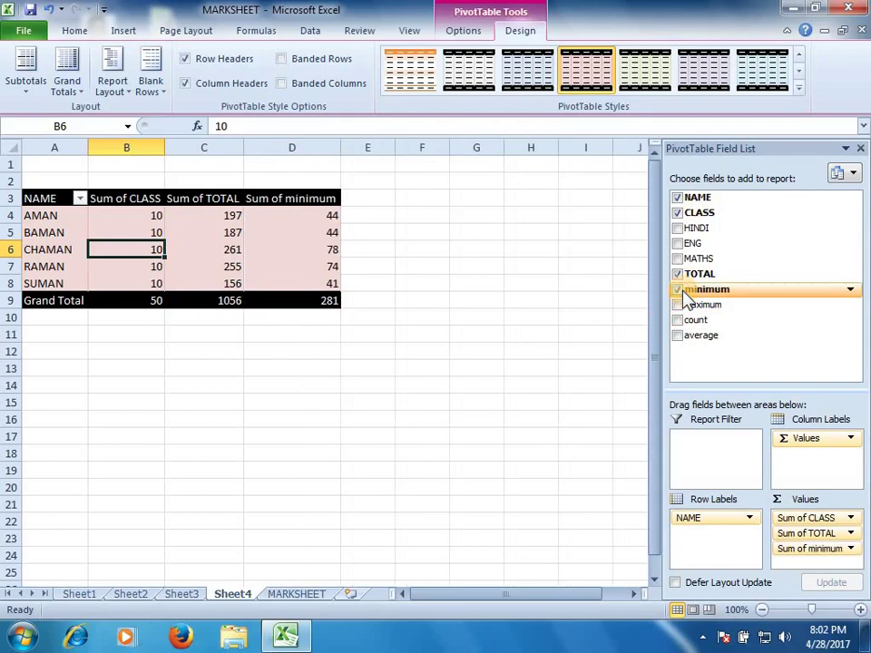
pyautogui.click(678, 306)
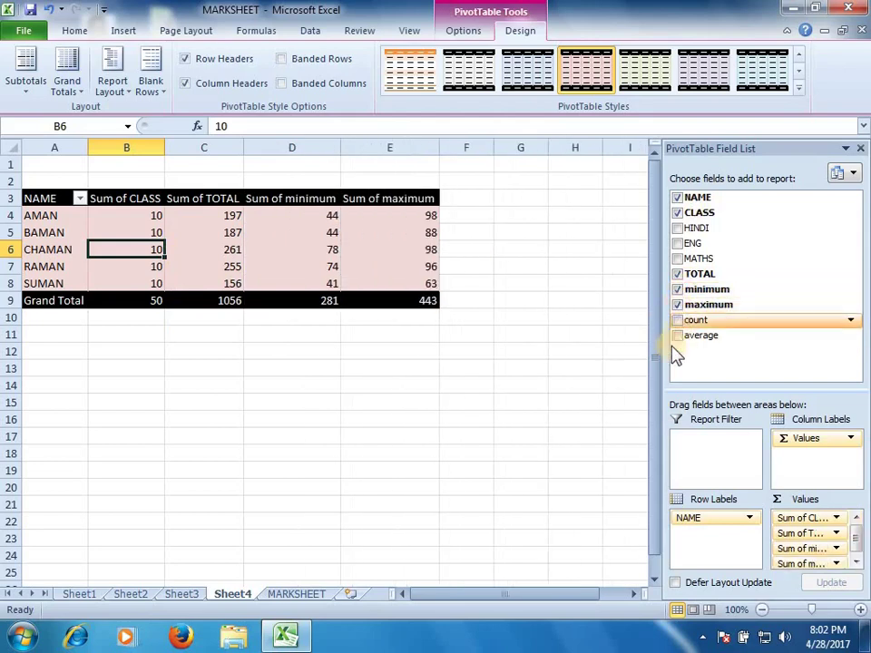
pyautogui.click(678, 321)
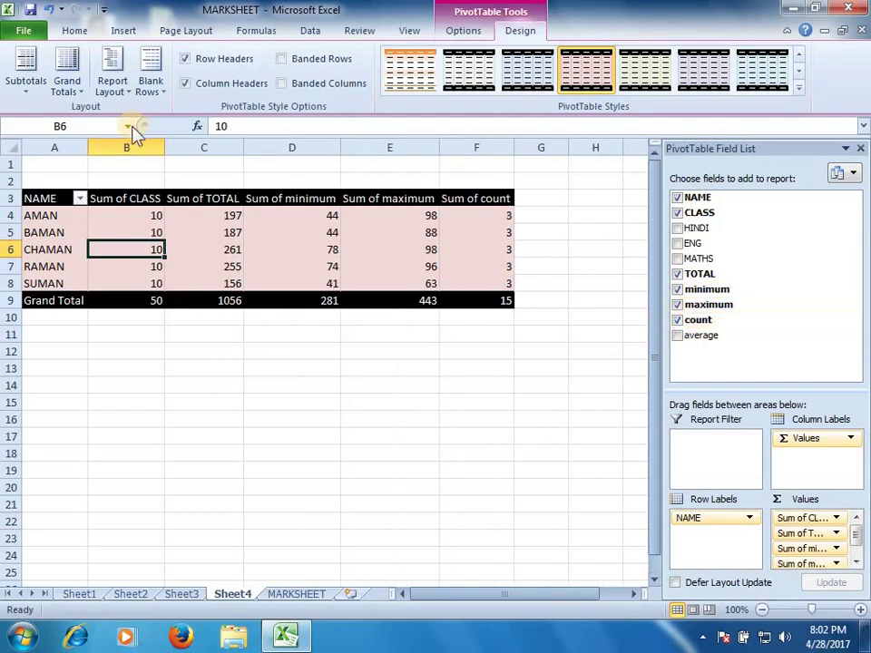
pyautogui.click(110, 74)
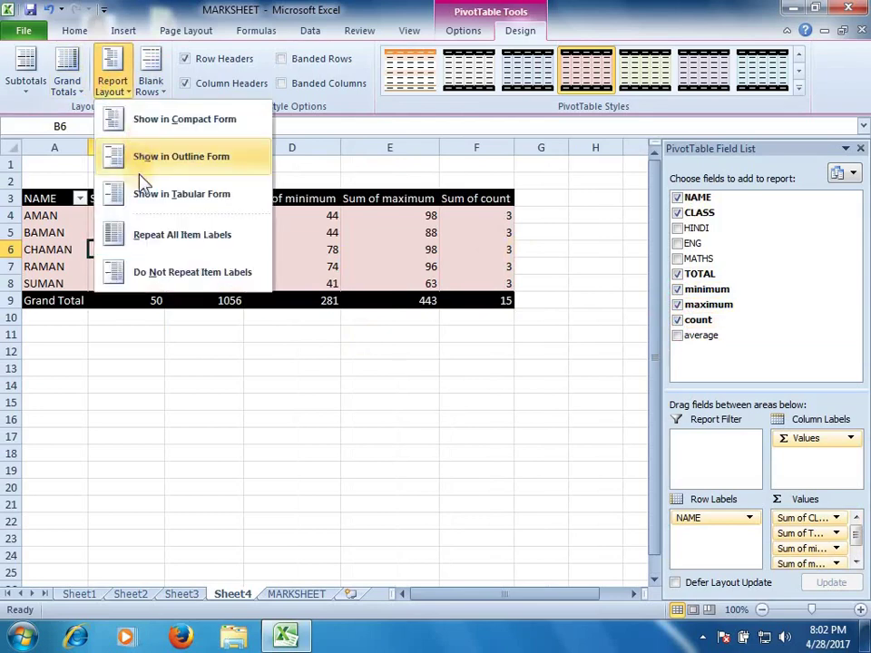
pyautogui.click(140, 154)
pyautogui.moveTo(699, 274)
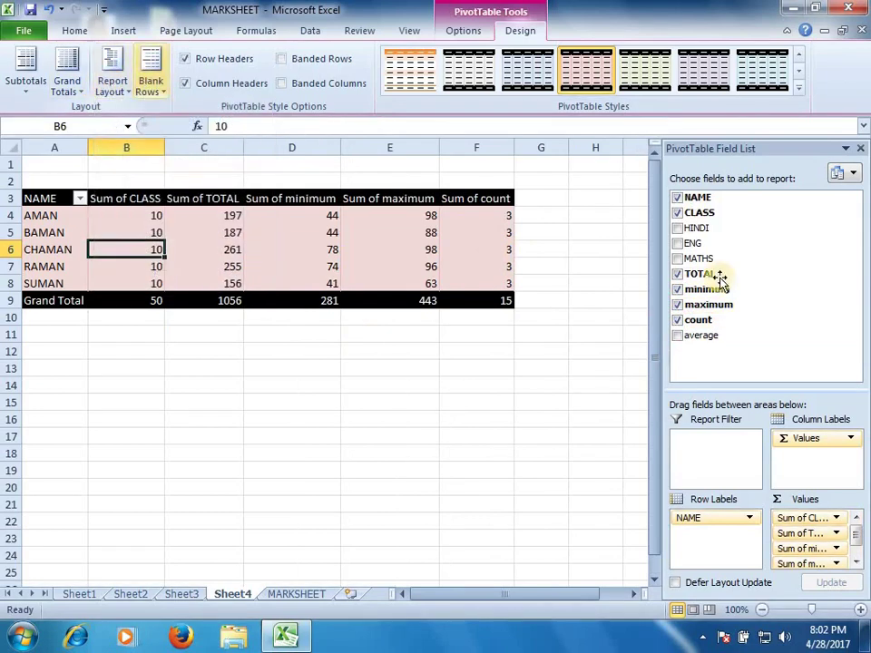
# Replace minimum, maximum and count with average, and switch to compact form.
pyautogui.click(678, 289)
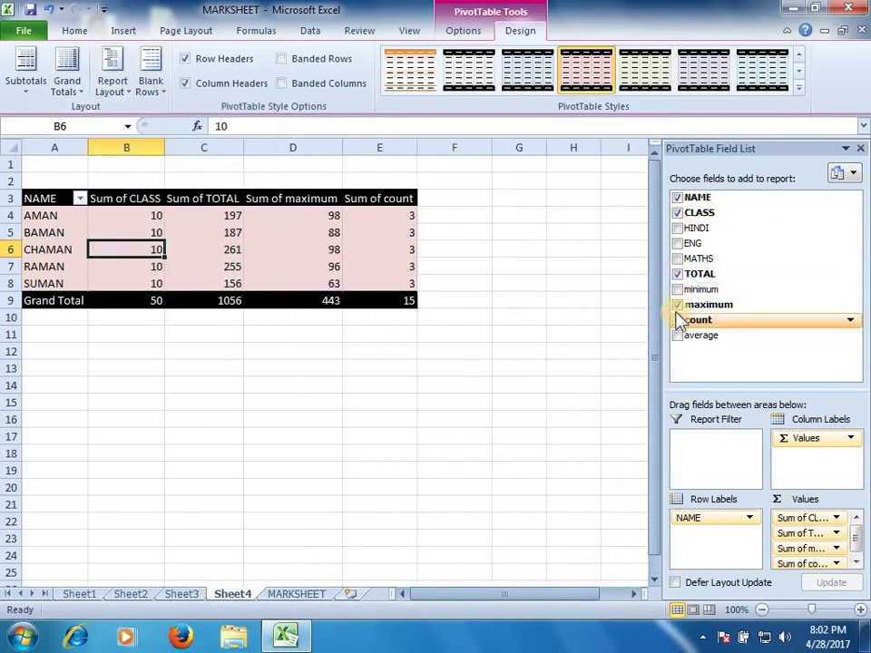
pyautogui.click(678, 305)
pyautogui.click(678, 320)
pyautogui.click(677, 336)
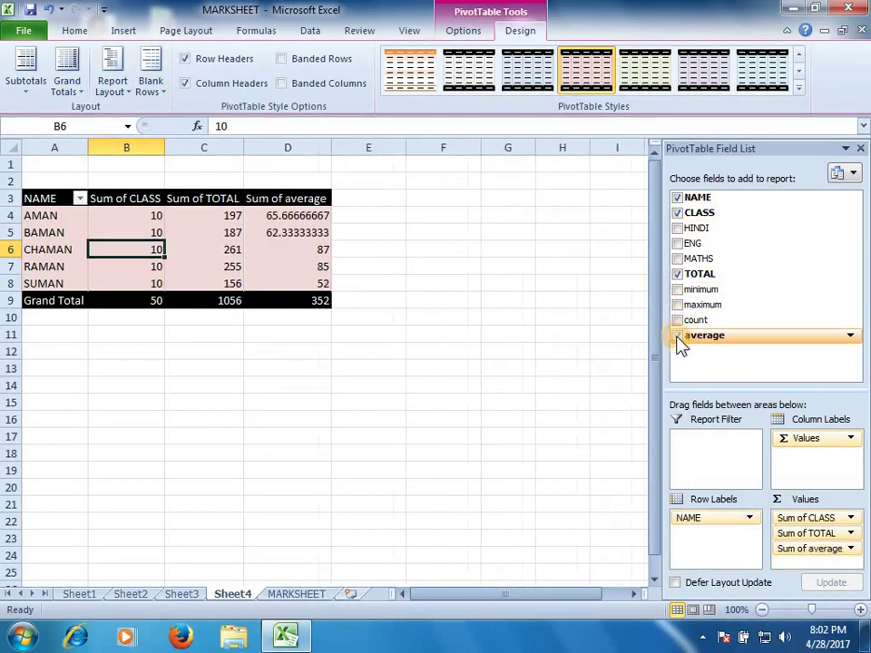
pyautogui.click(111, 91)
pyautogui.click(145, 119)
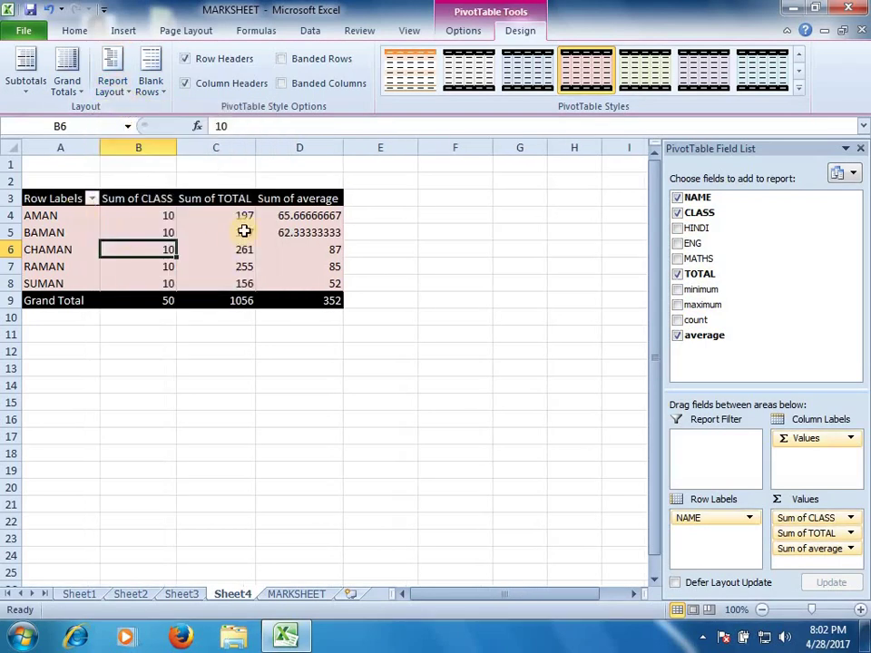
# Put the pivot table in outline form, leaving the Blank Rows setting unchanged.
pyautogui.click(114, 86)
pyautogui.click(141, 123)
pyautogui.click(100, 80)
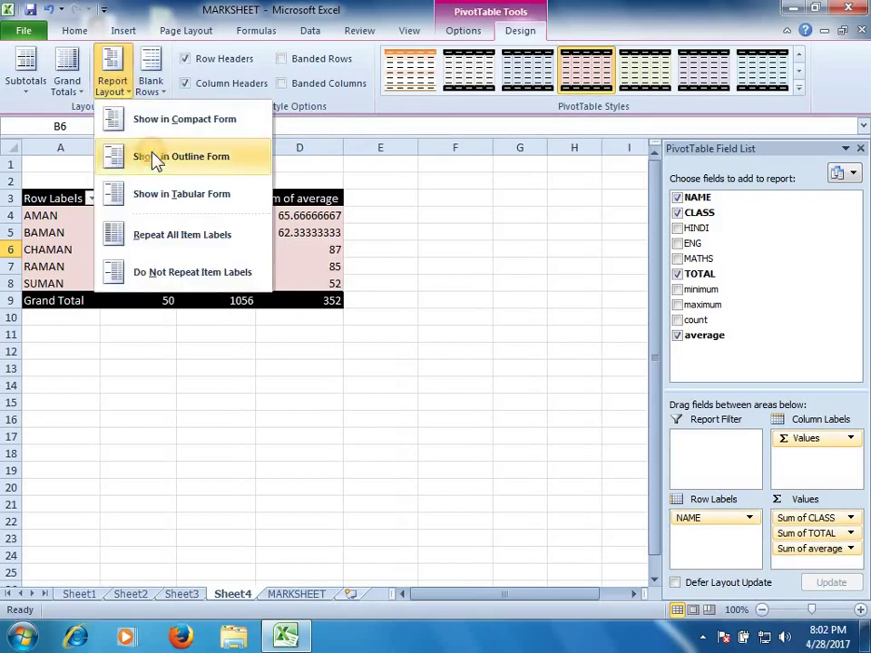
pyautogui.click(152, 156)
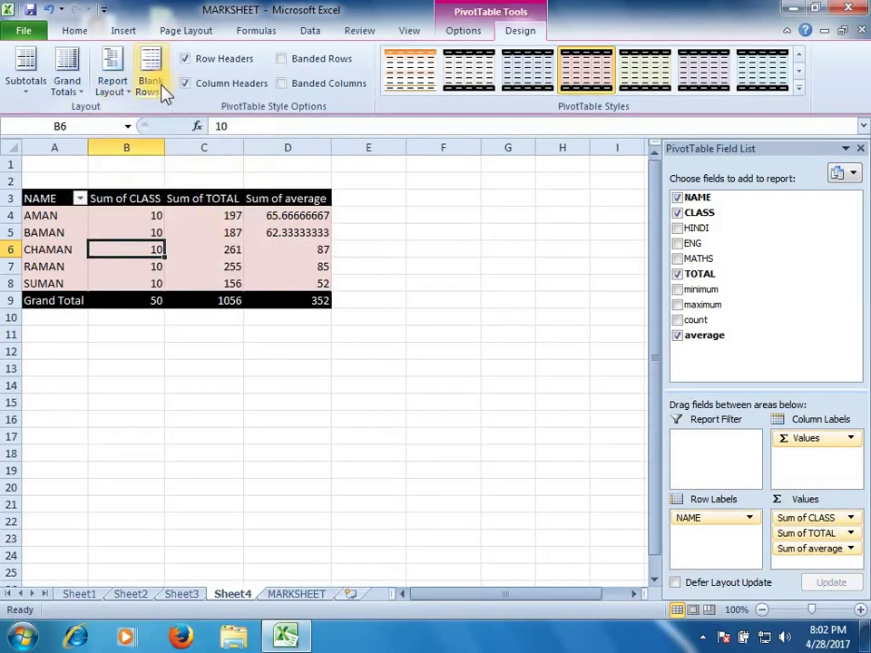
pyautogui.click(160, 95)
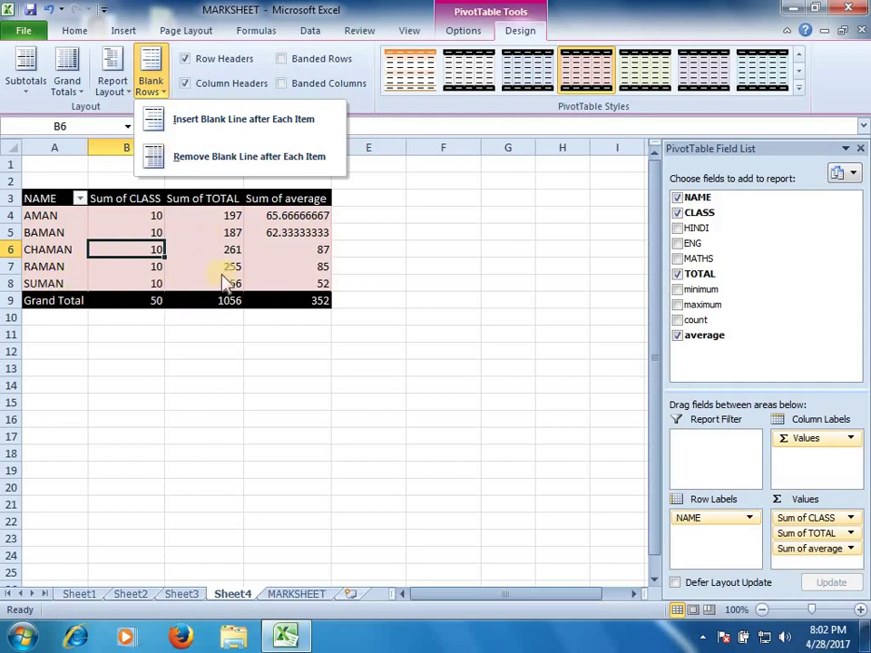
pyautogui.click(188, 125)
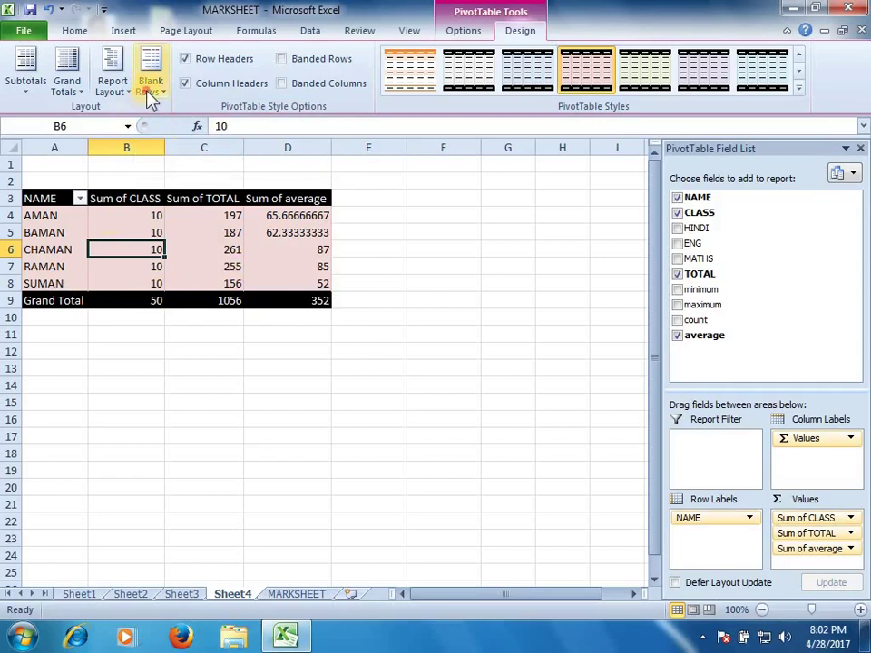
pyautogui.click(148, 91)
pyautogui.click(151, 114)
pyautogui.click(76, 100)
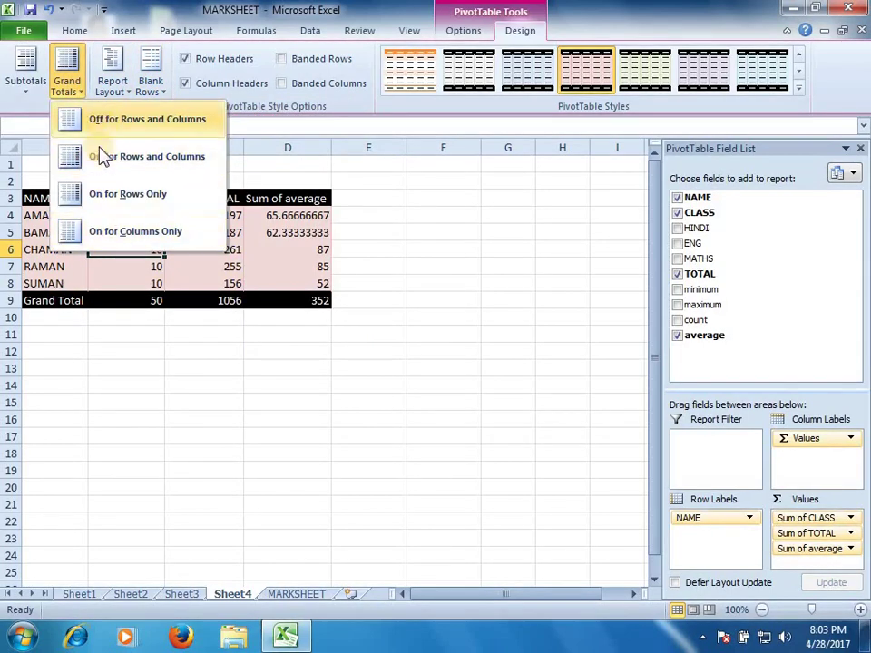
pyautogui.click(94, 155)
pyautogui.click(72, 91)
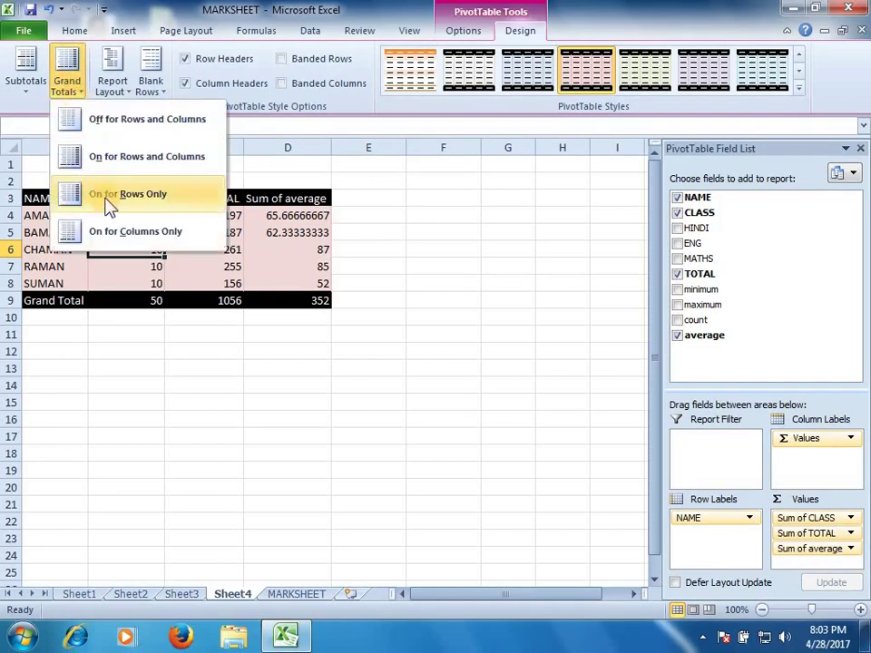
pyautogui.click(86, 193)
pyautogui.click(65, 91)
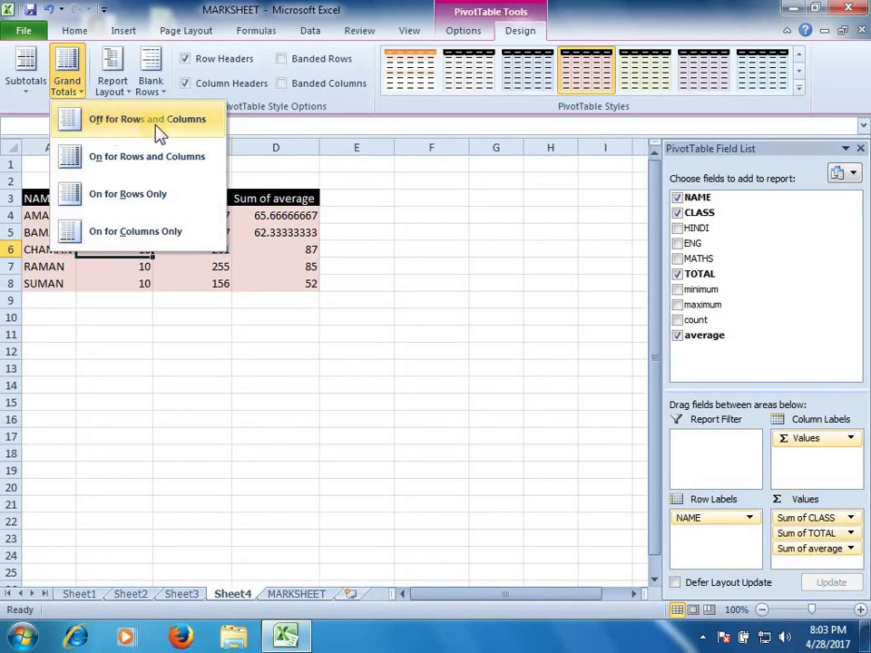
pyautogui.click(141, 127)
pyautogui.click(67, 82)
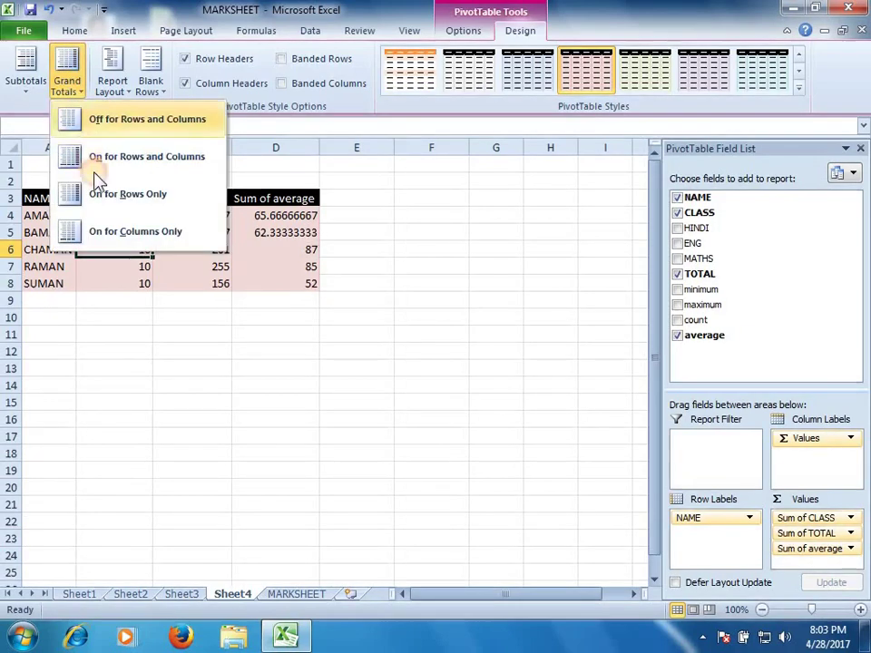
pyautogui.click(146, 158)
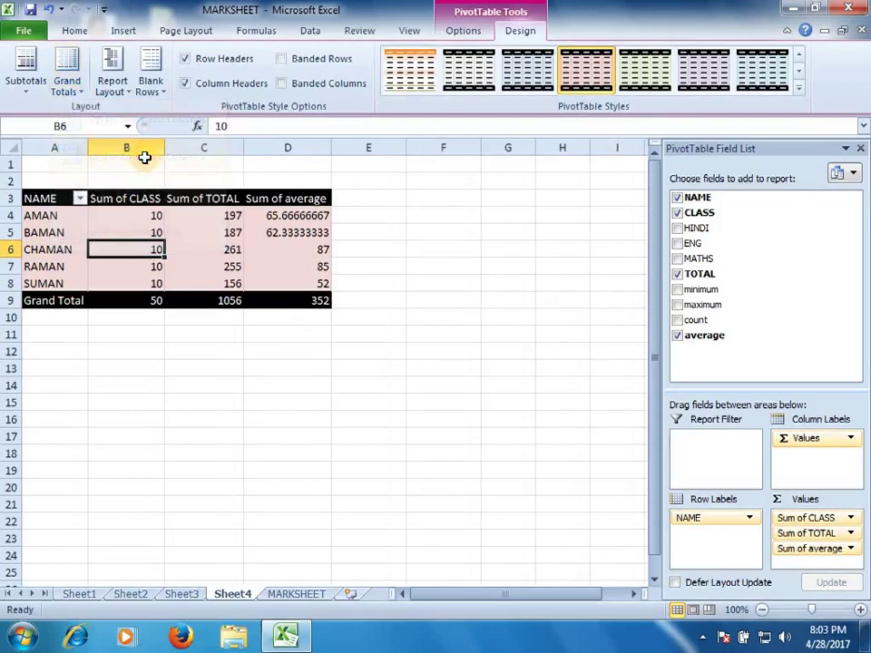
pyautogui.click(59, 87)
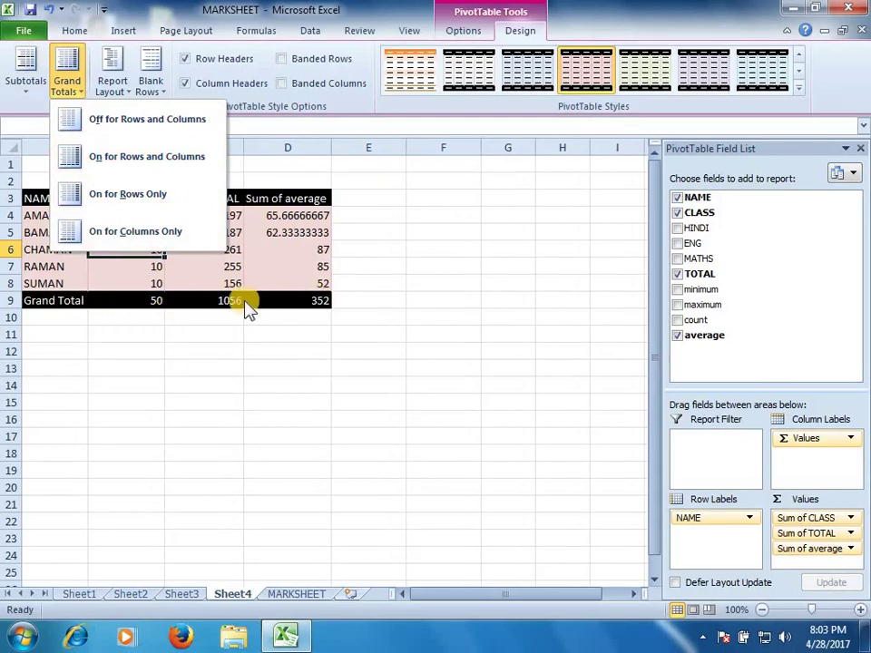
pyautogui.click(111, 122)
pyautogui.click(69, 84)
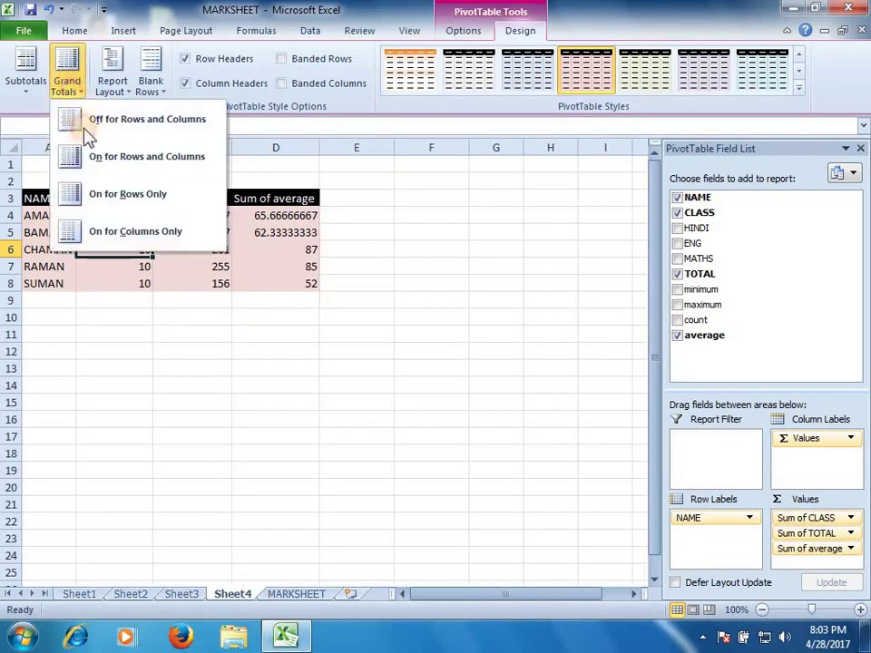
pyautogui.click(100, 161)
pyautogui.click(70, 84)
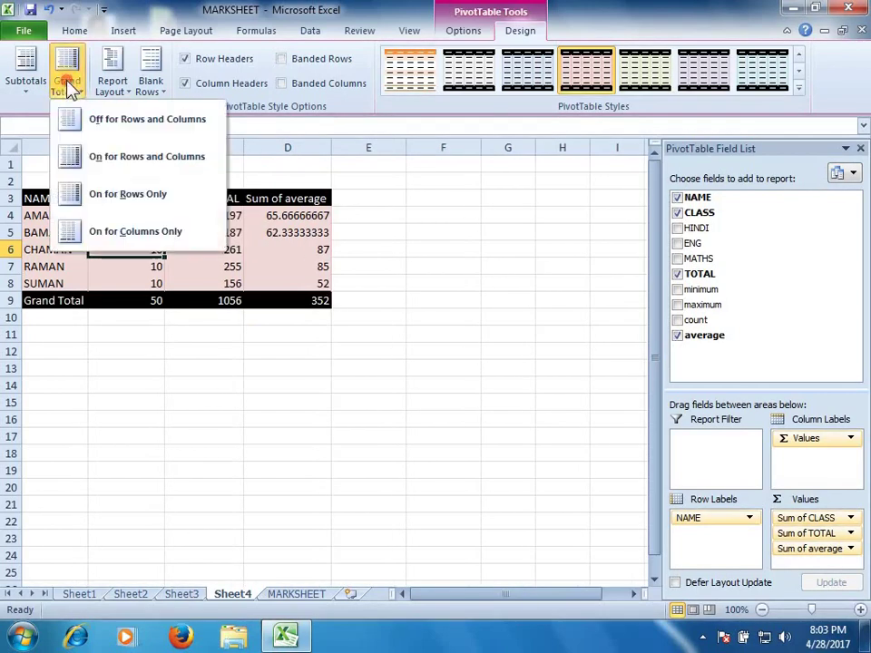
pyautogui.click(134, 199)
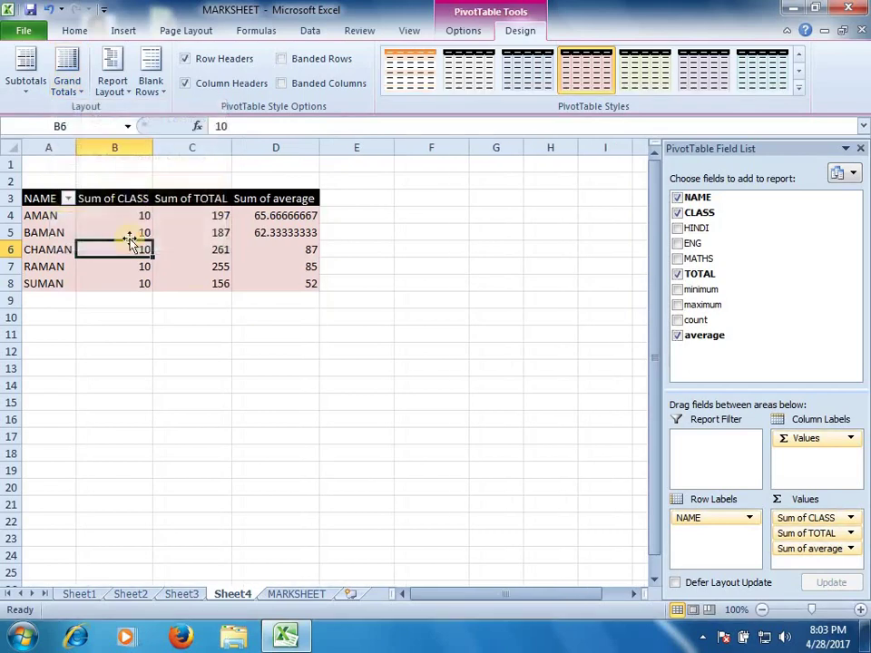
pyautogui.click(66, 81)
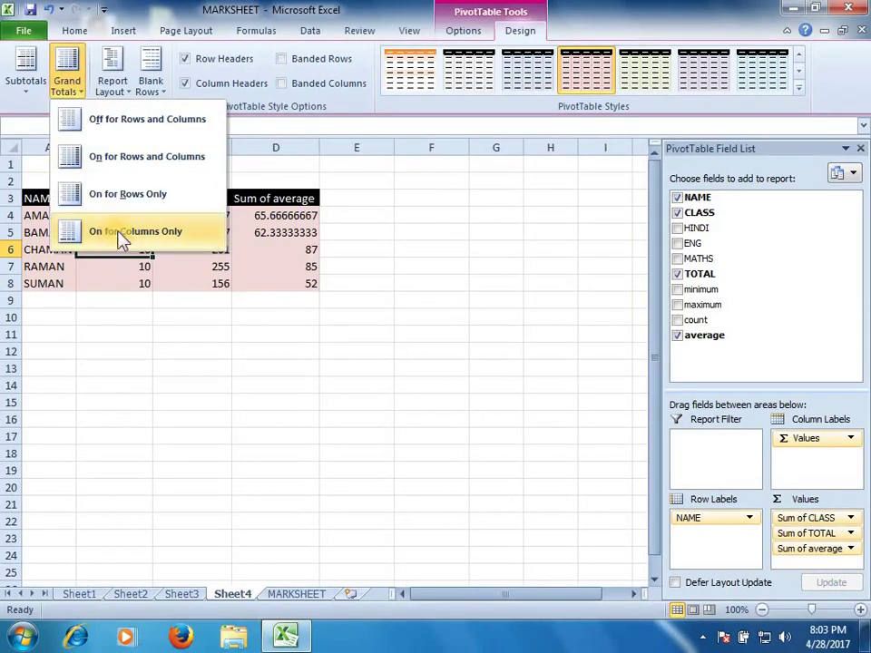
pyautogui.click(117, 227)
pyautogui.click(69, 91)
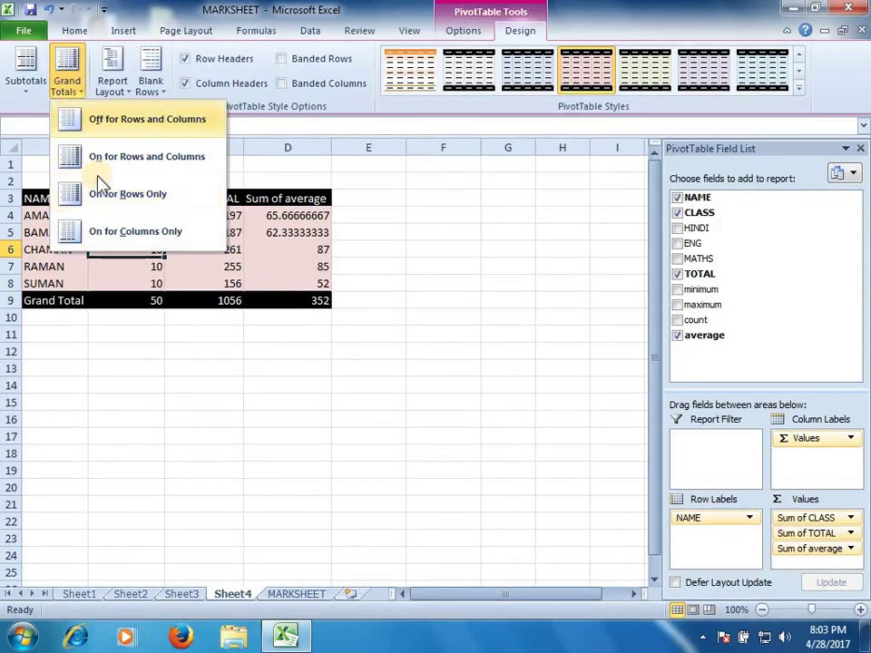
pyautogui.click(25, 77)
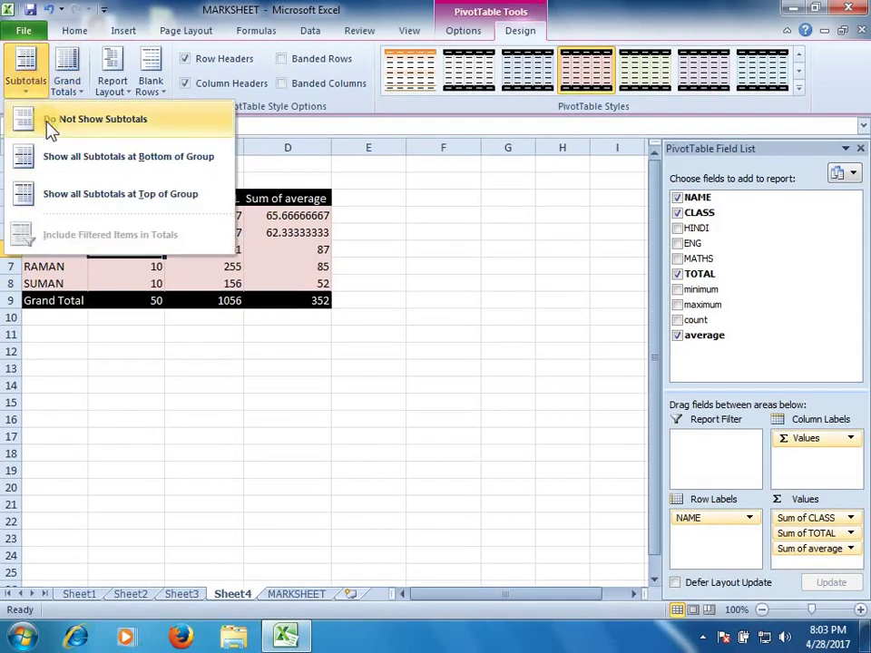
pyautogui.click(53, 124)
pyautogui.click(23, 72)
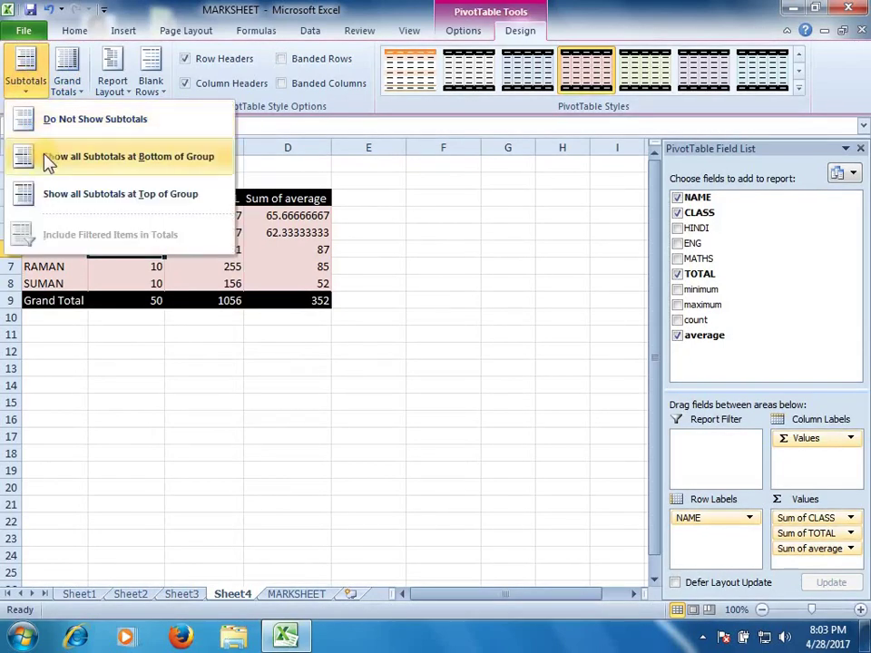
pyautogui.click(43, 154)
pyautogui.click(25, 77)
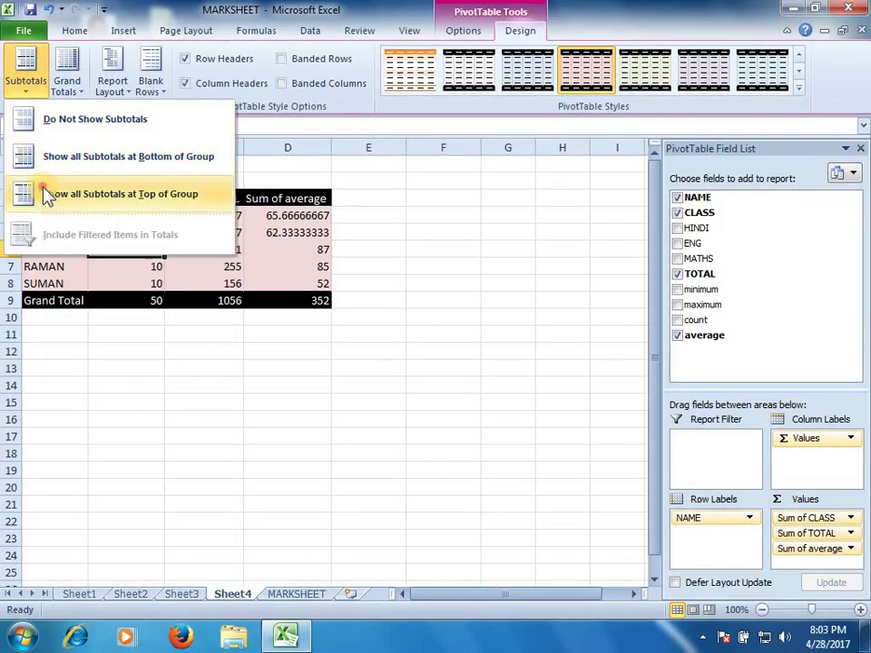
pyautogui.click(43, 190)
pyautogui.click(189, 223)
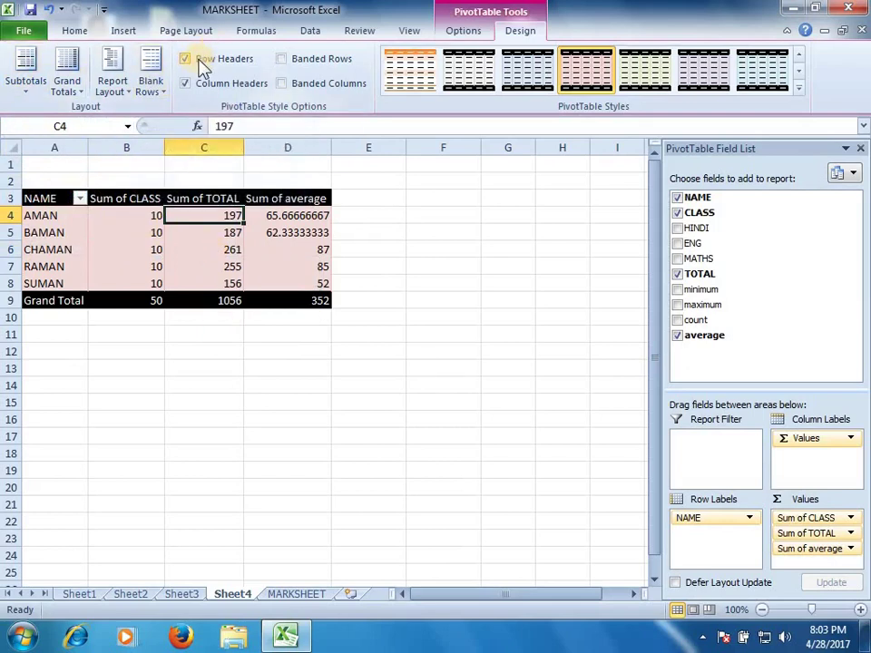
pyautogui.click(205, 84)
pyautogui.click(205, 84)
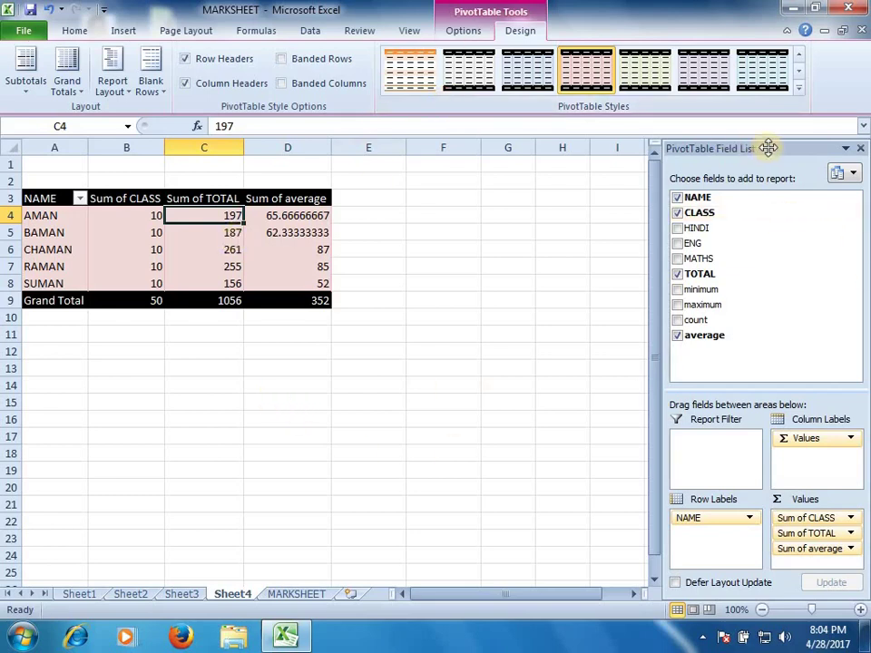
pyautogui.click(245, 369)
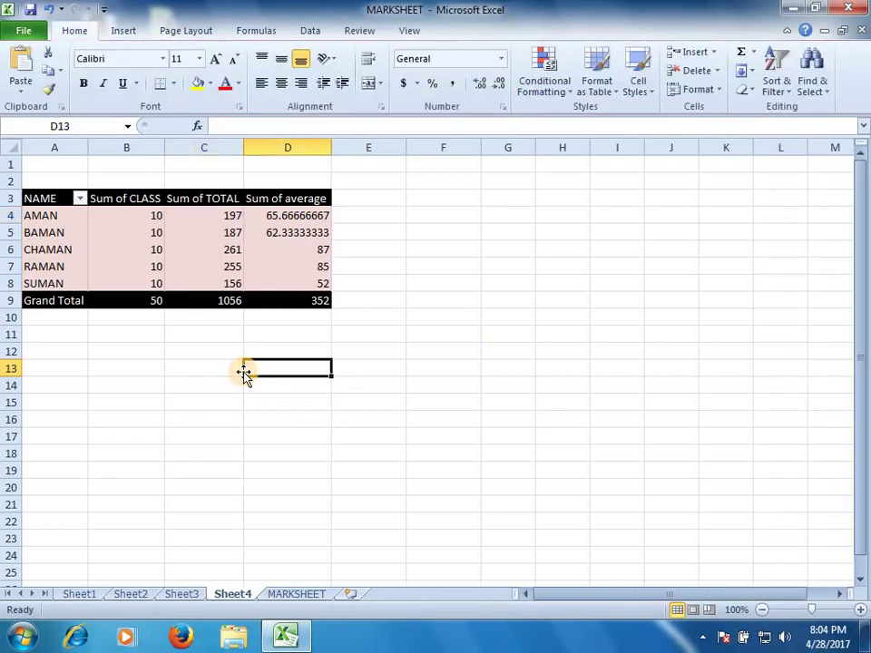
pyautogui.click(205, 267)
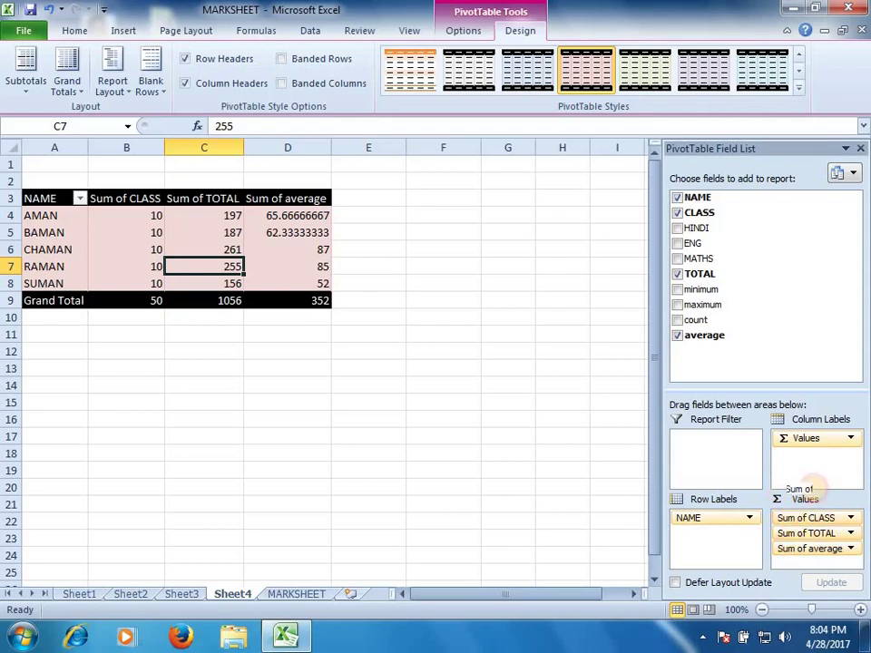
# Move the CLASS and TOTAL sums out, then nest average, TOTAL and CLASS under NAME.
pyautogui.moveTo(795, 522); pyautogui.dragTo(804, 462)
pyautogui.moveTo(817, 520)
pyautogui.mouseDown()
pyautogui.moveTo(799, 461)
pyautogui.moveTo(817, 481)
pyautogui.mouseUp()
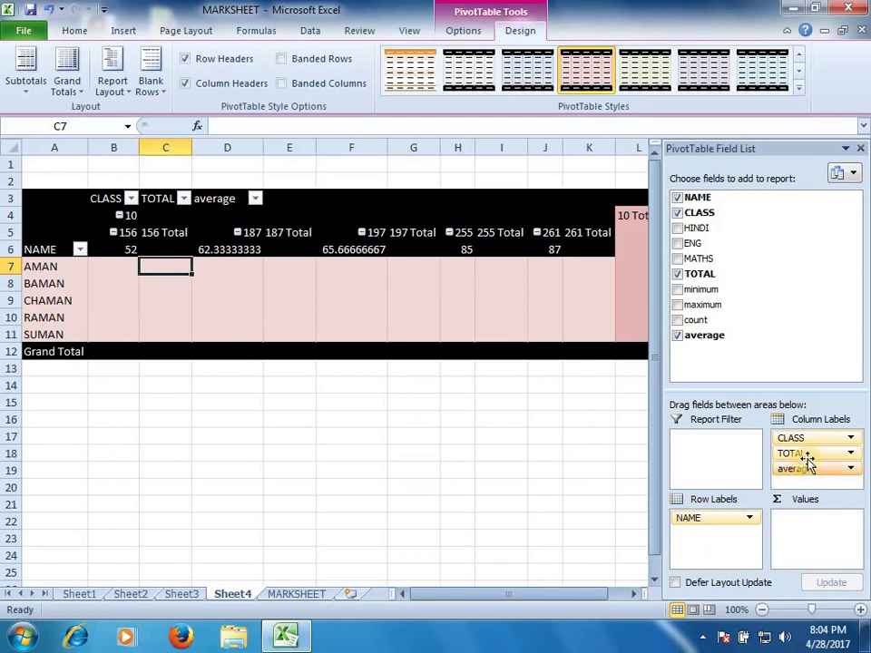
pyautogui.moveTo(807, 470); pyautogui.dragTo(704, 545)
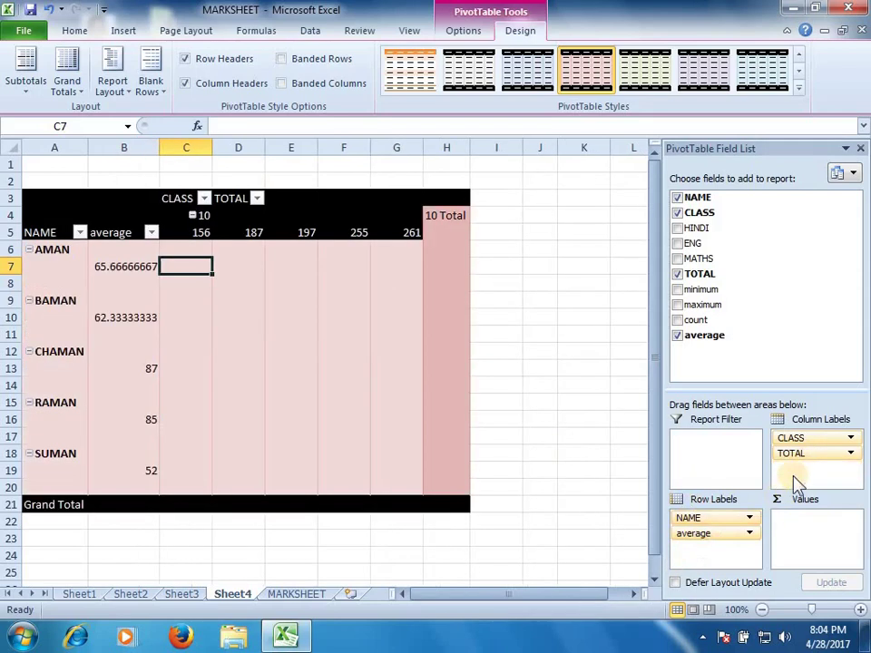
pyautogui.moveTo(810, 453); pyautogui.dragTo(712, 550)
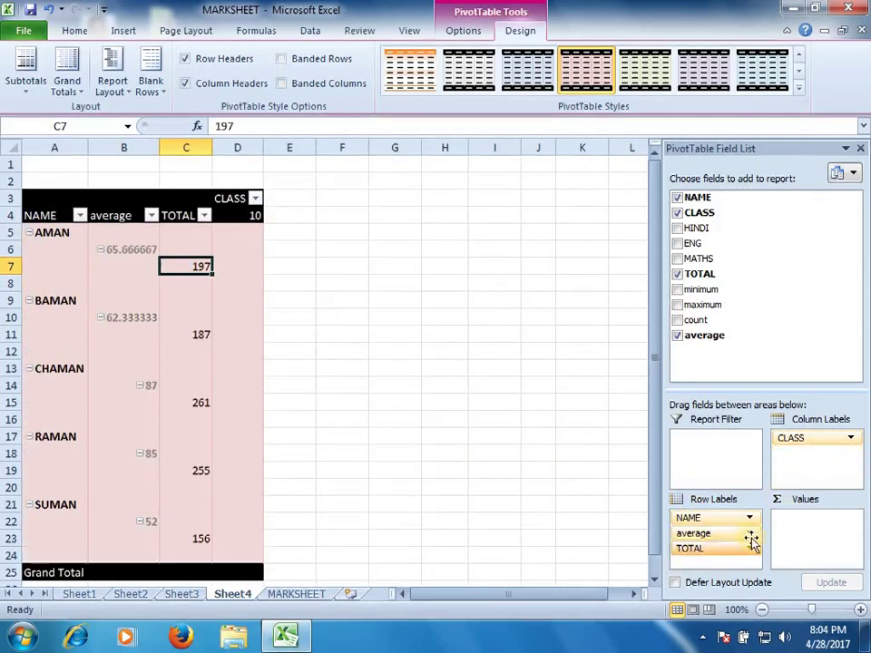
pyautogui.moveTo(813, 438); pyautogui.dragTo(711, 565)
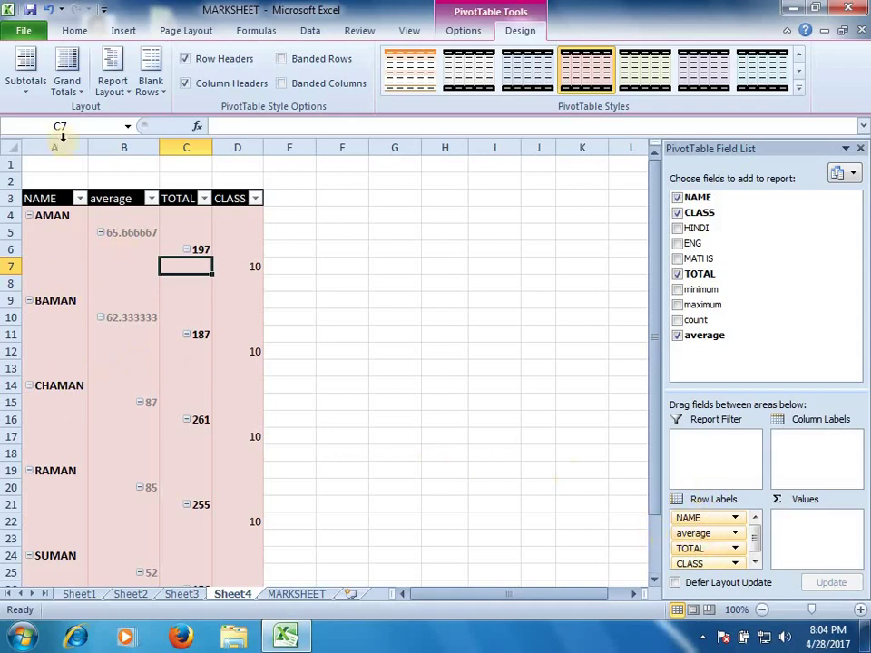
# Switch the pivot table's report layout to tabular form.
pyautogui.click(113, 75)
pyautogui.click(145, 120)
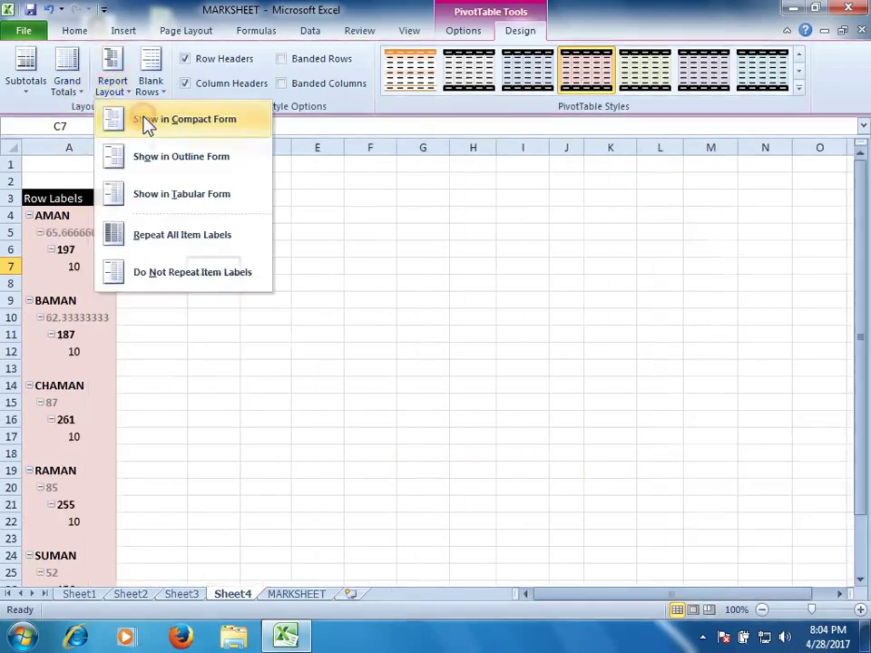
pyautogui.click(145, 120)
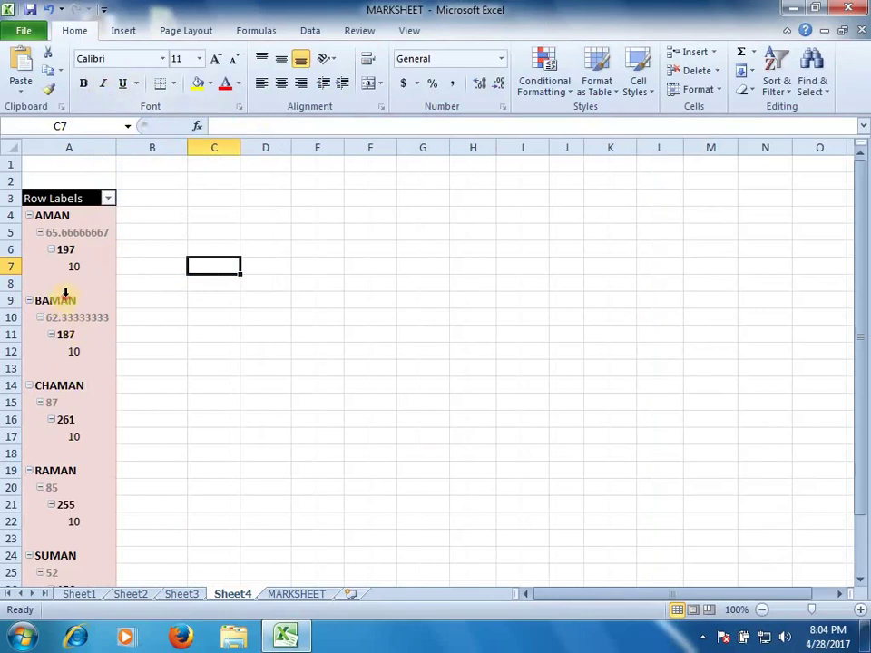
pyautogui.click(66, 296)
pyautogui.click(73, 266)
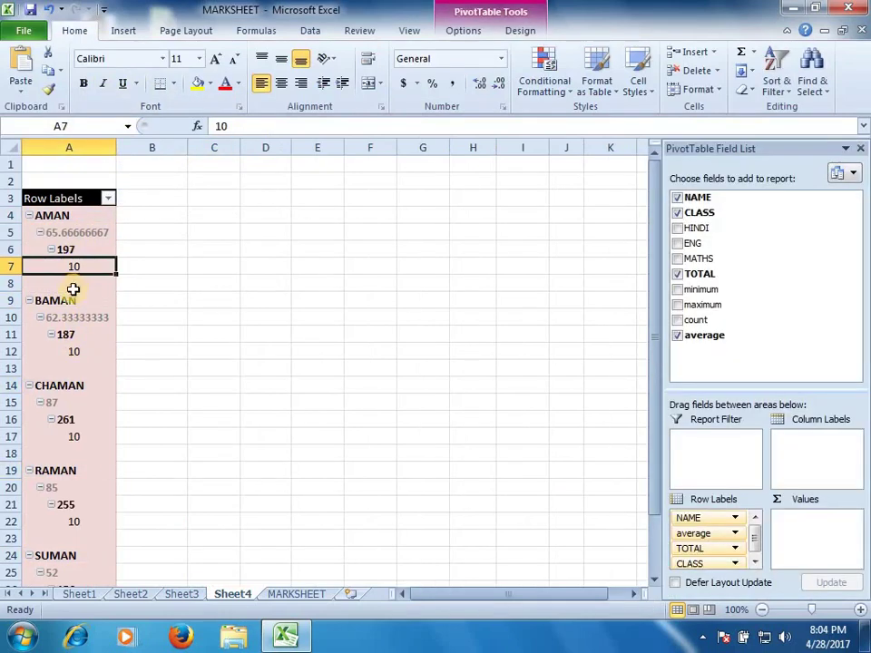
pyautogui.click(520, 30)
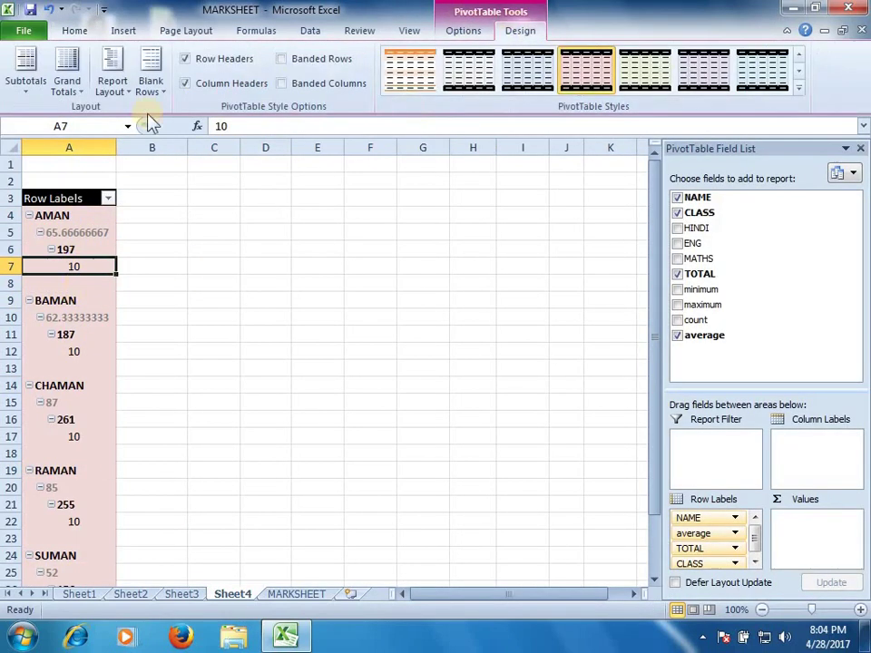
pyautogui.click(107, 89)
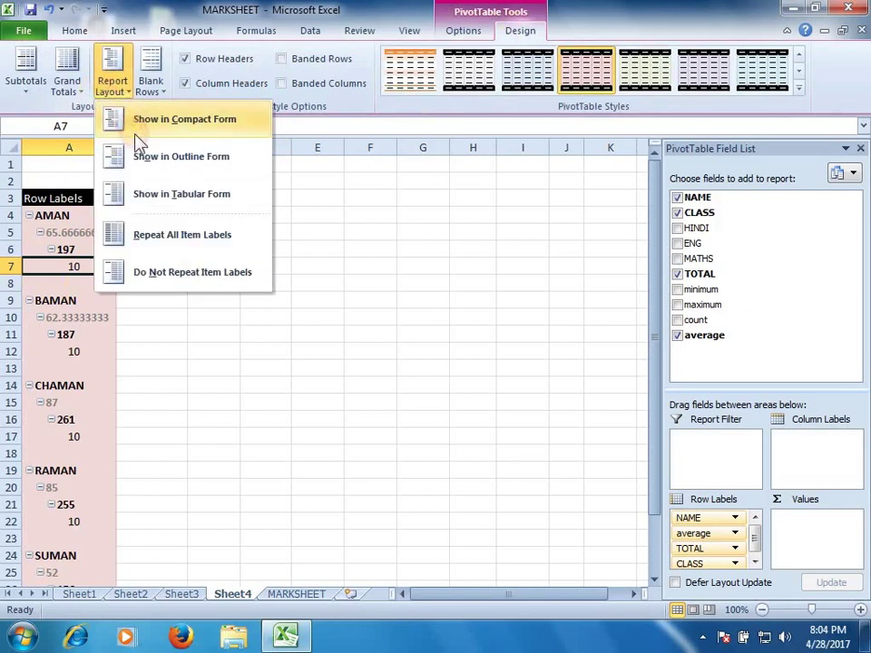
pyautogui.click(168, 164)
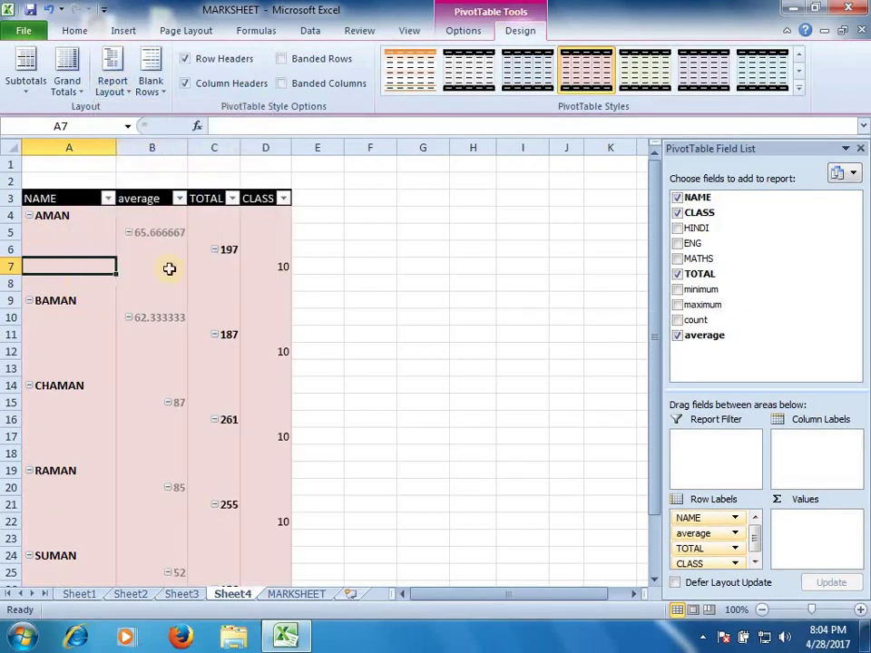
pyautogui.click(112, 78)
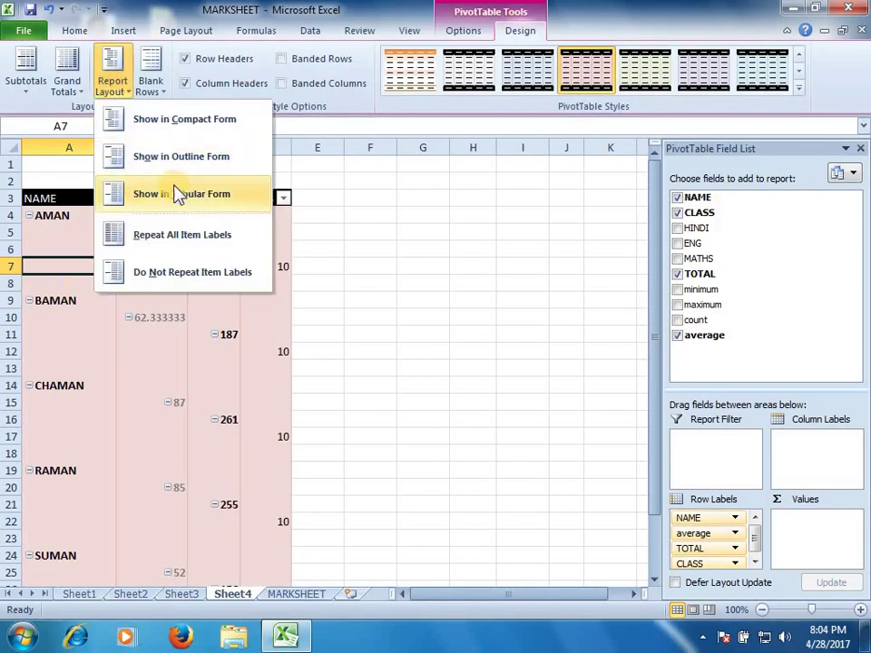
pyautogui.click(178, 196)
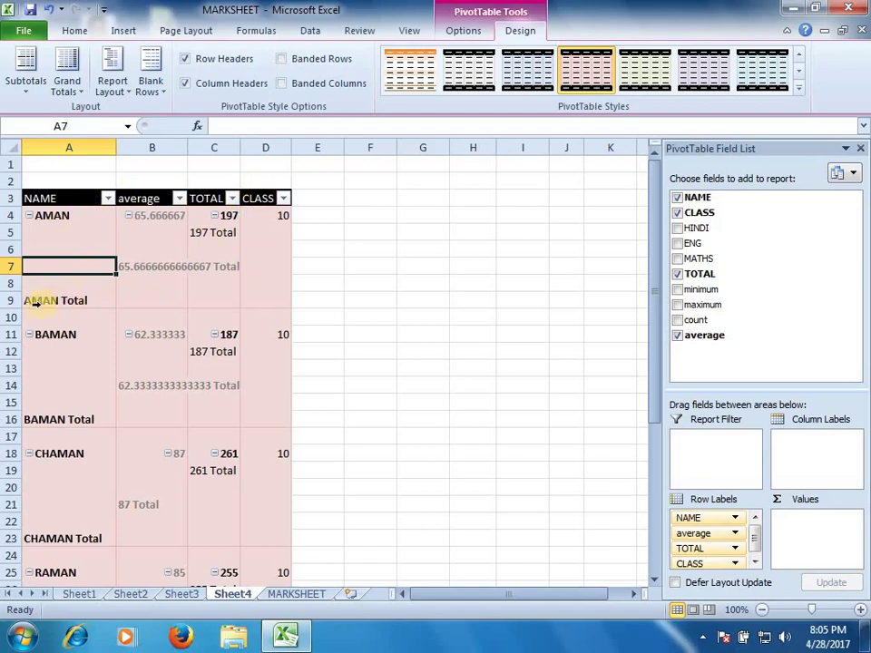
# Set the report layout to Do Not Repeat Item Labels.
pyautogui.click(113, 83)
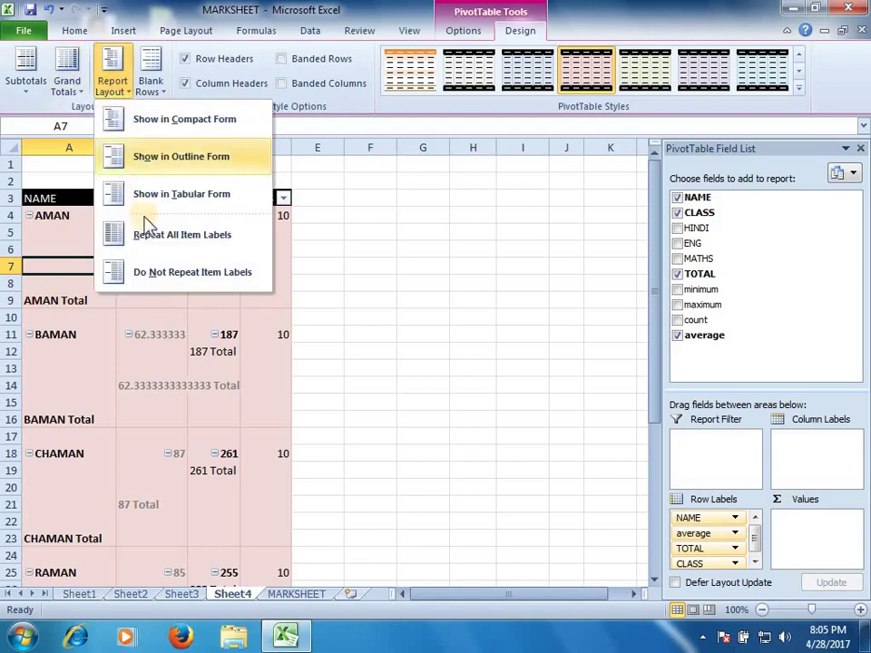
pyautogui.click(168, 195)
pyautogui.click(122, 91)
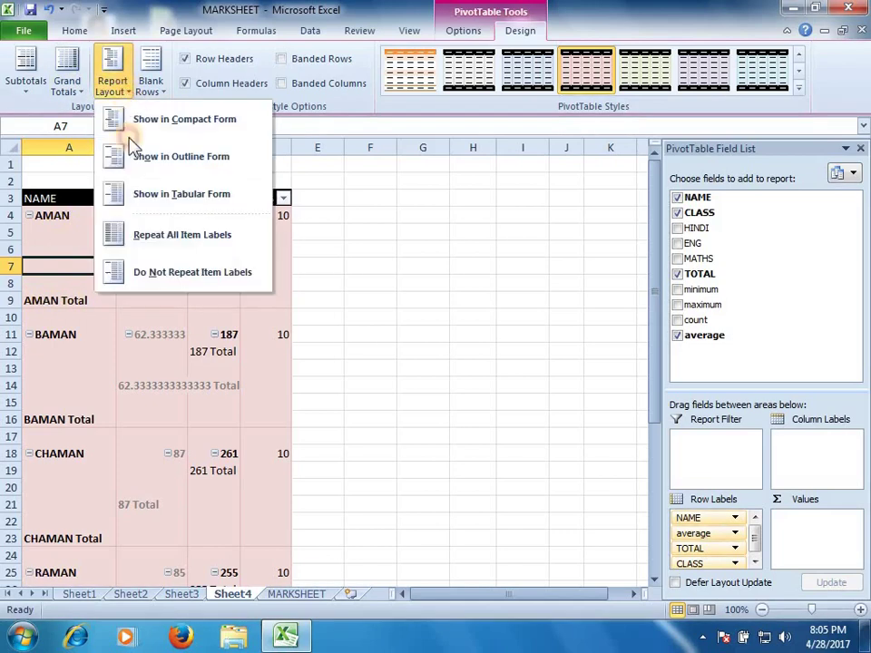
pyautogui.click(154, 234)
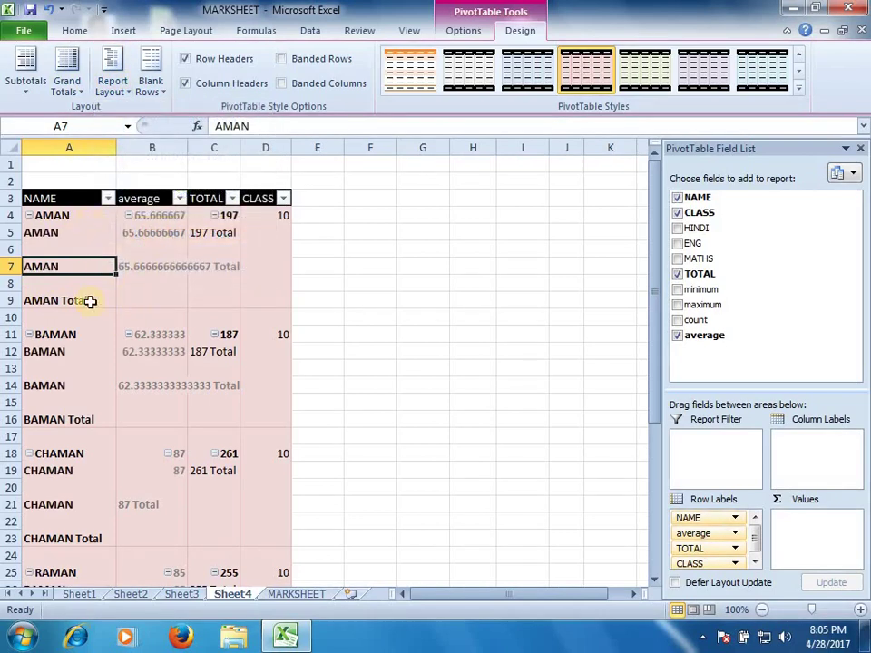
pyautogui.click(113, 84)
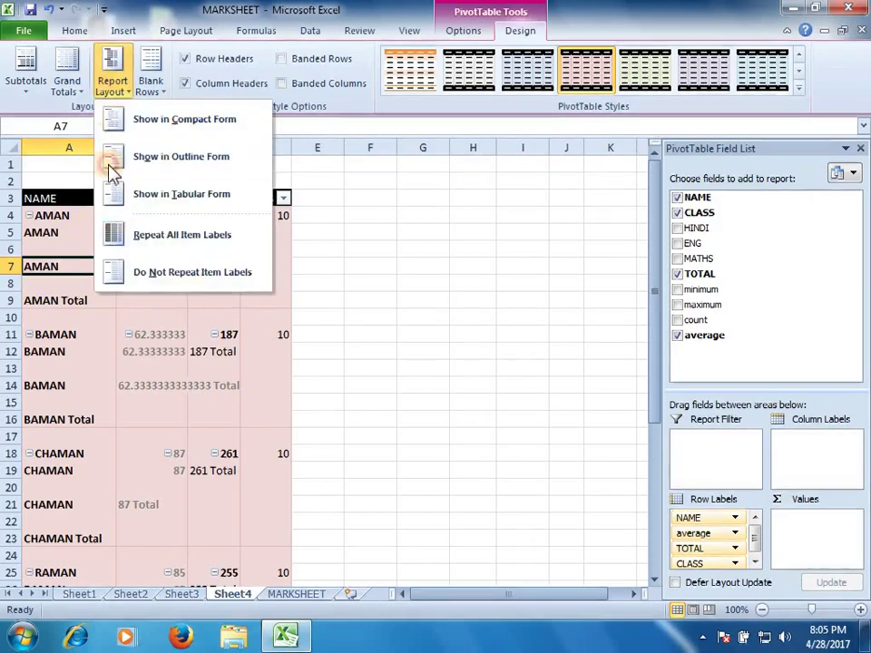
pyautogui.click(125, 271)
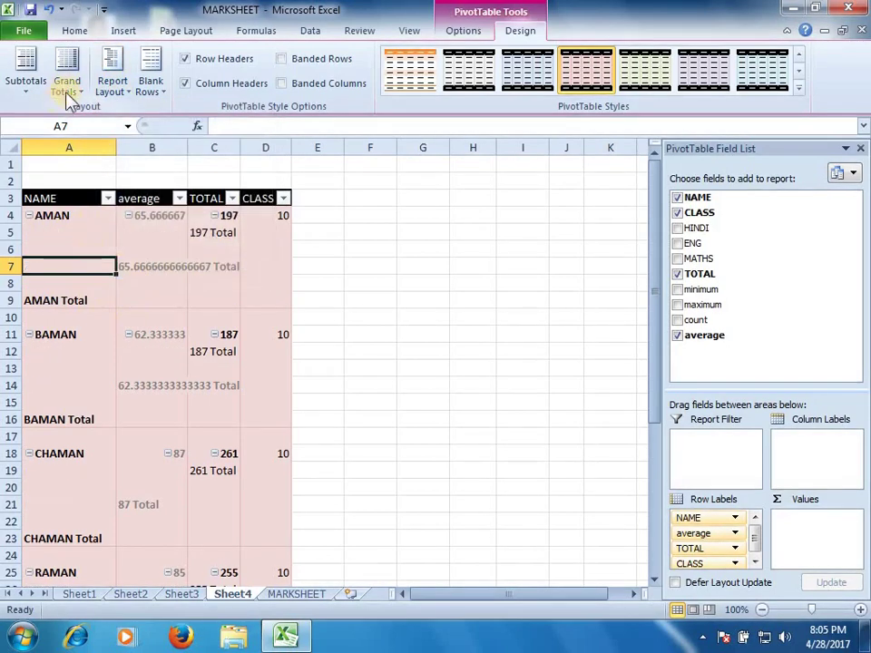
# Keep grand totals switched on for both rows and columns.
pyautogui.click(69, 66)
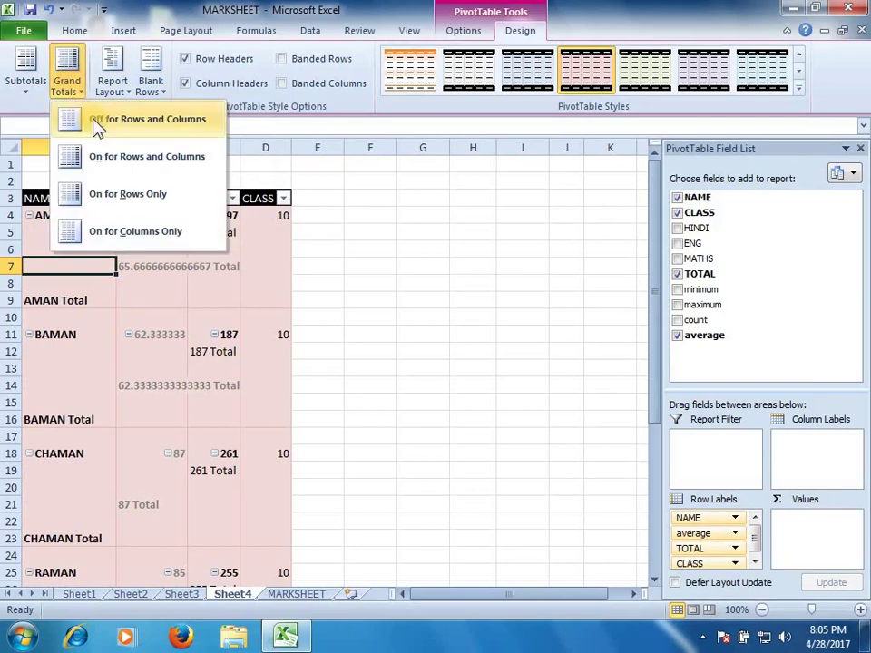
pyautogui.click(96, 127)
pyautogui.click(67, 75)
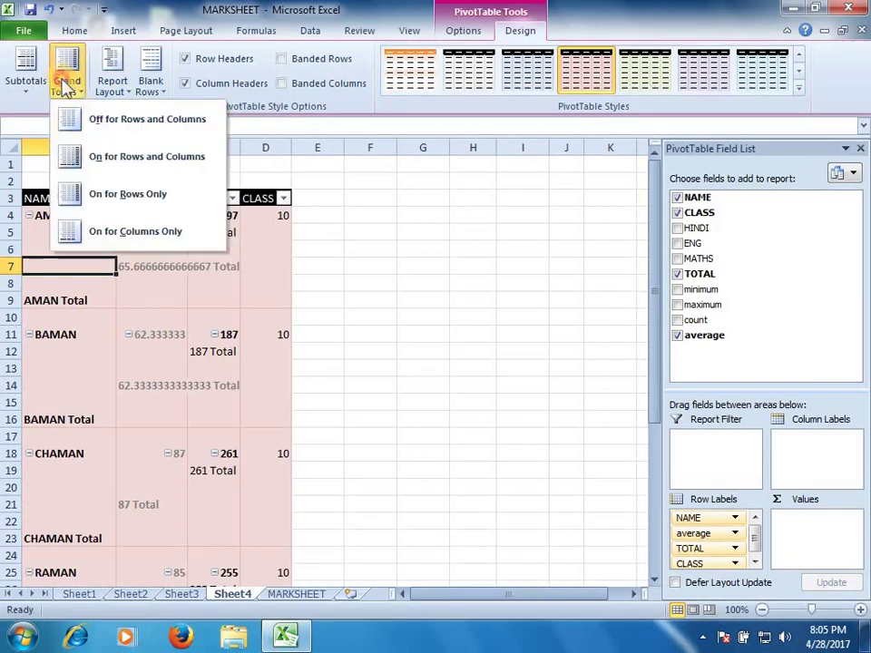
pyautogui.click(95, 161)
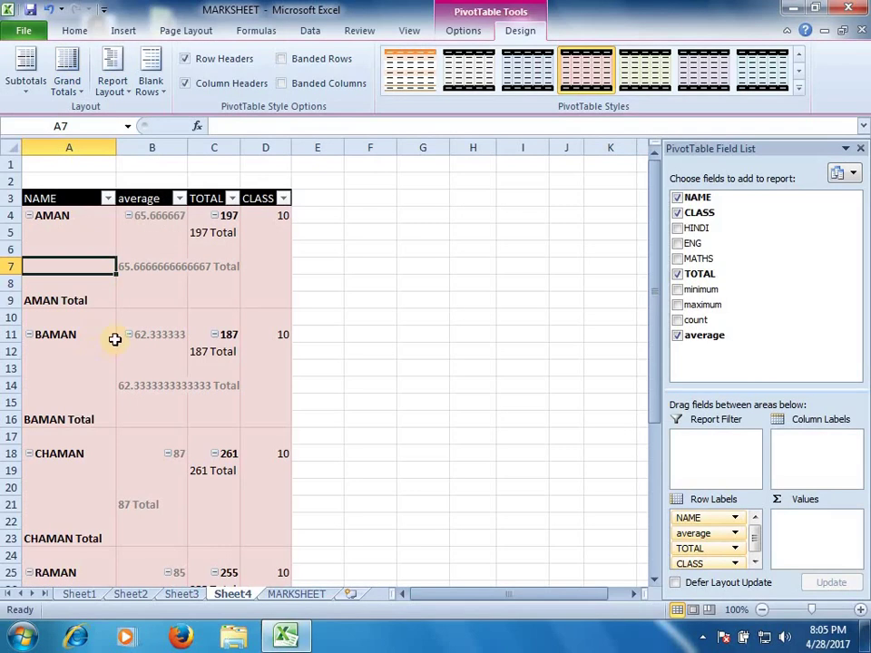
# Set the pivot table's subtotals to Do Not Show Subtotals, removing rows like AMAN Total.
pyautogui.click(24, 70)
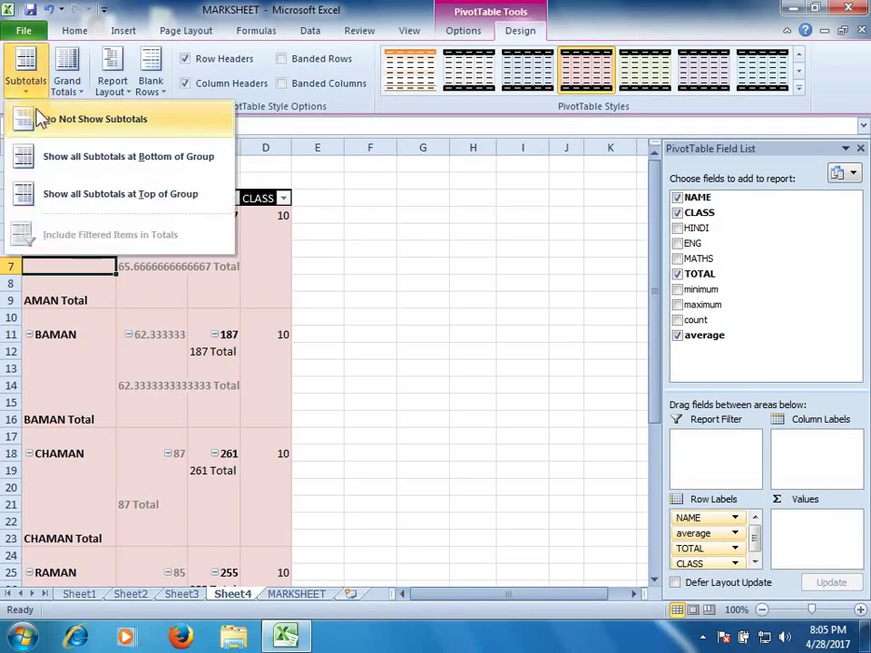
pyautogui.click(41, 118)
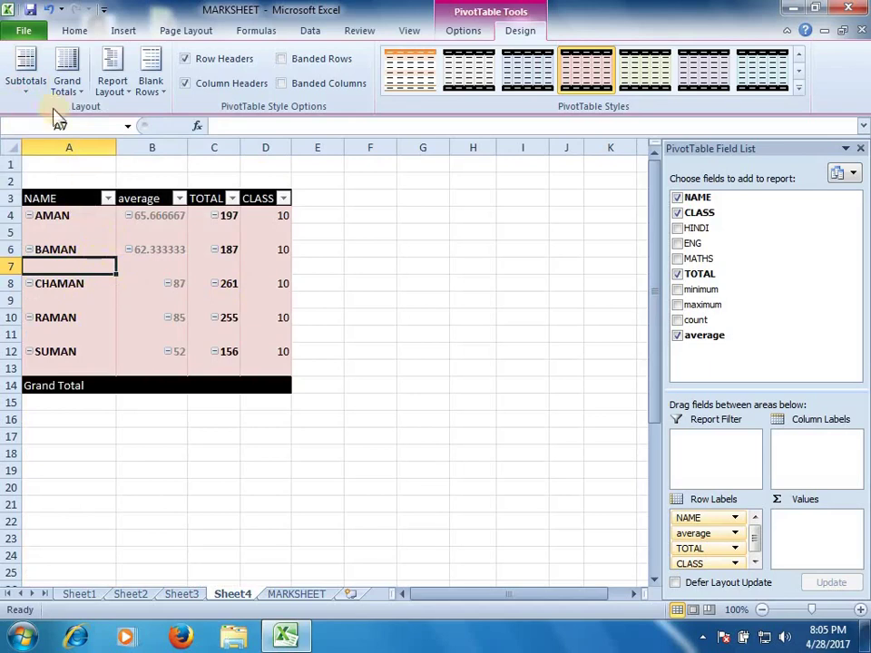
pyautogui.click(23, 70)
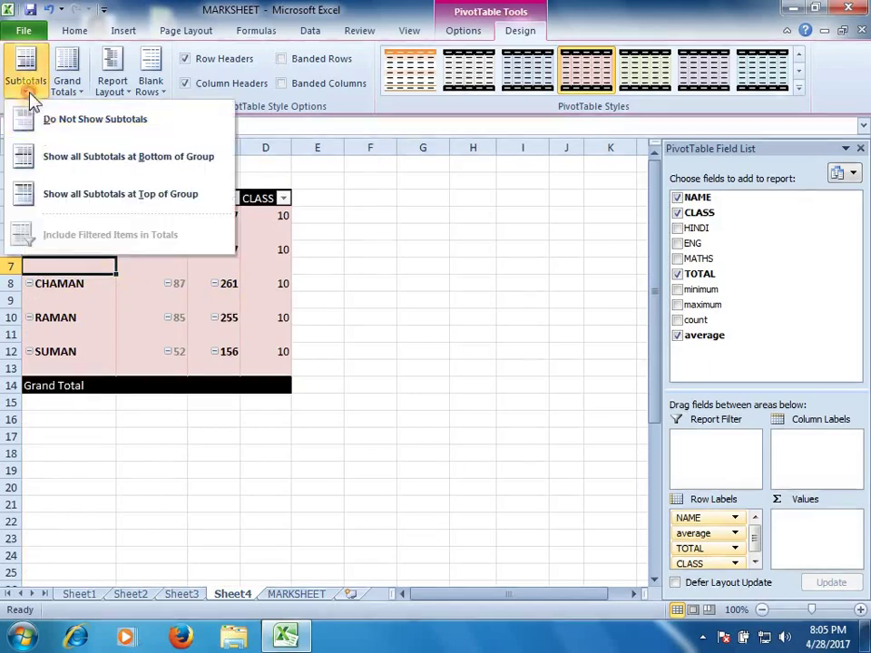
pyautogui.click(63, 160)
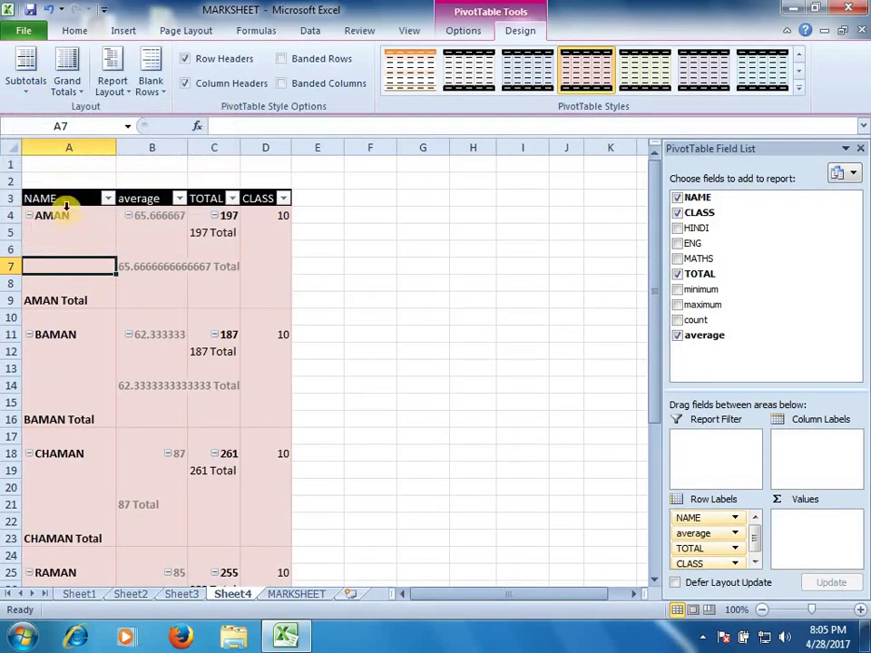
pyautogui.click(62, 218)
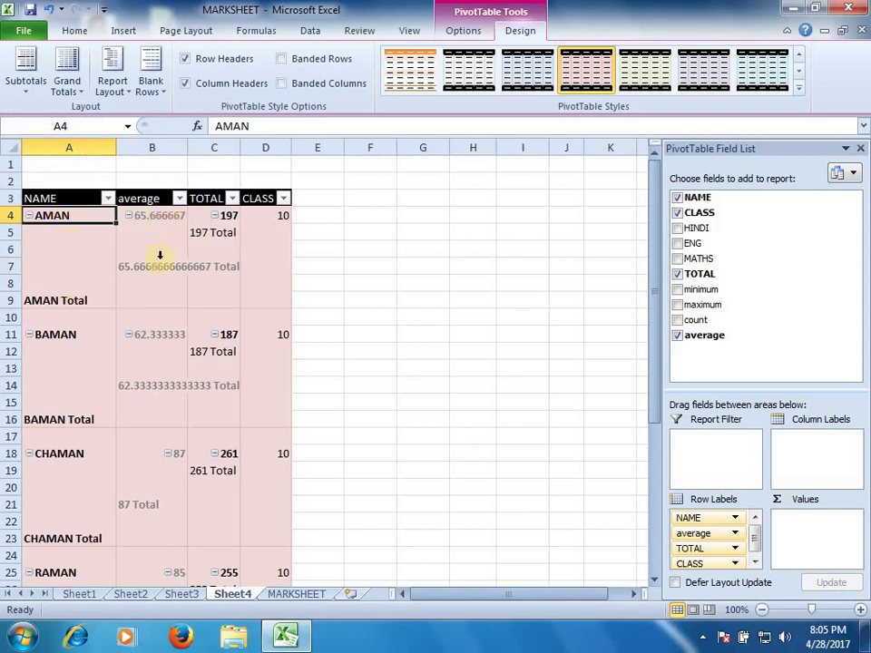
pyautogui.click(70, 299)
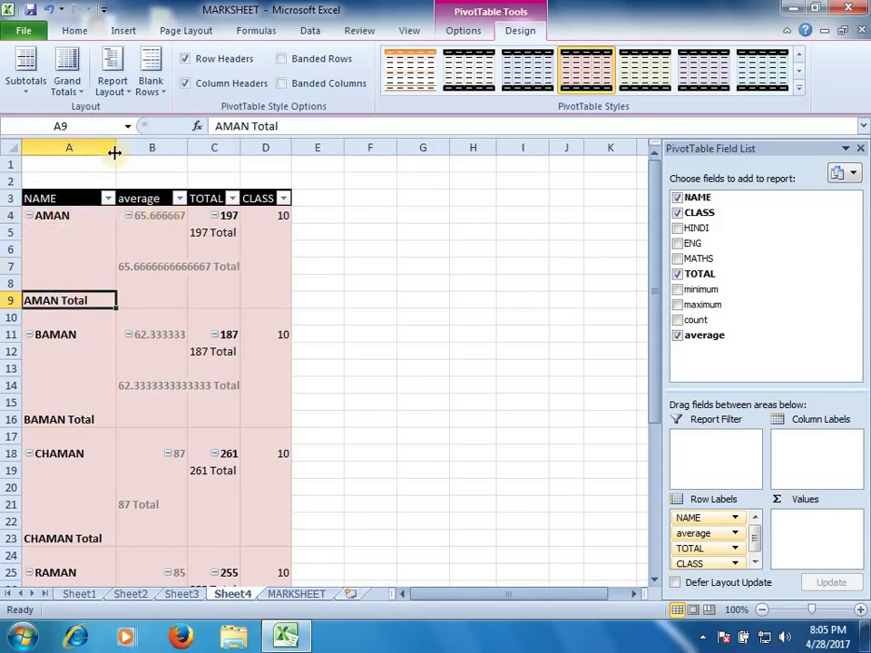
pyautogui.click(25, 73)
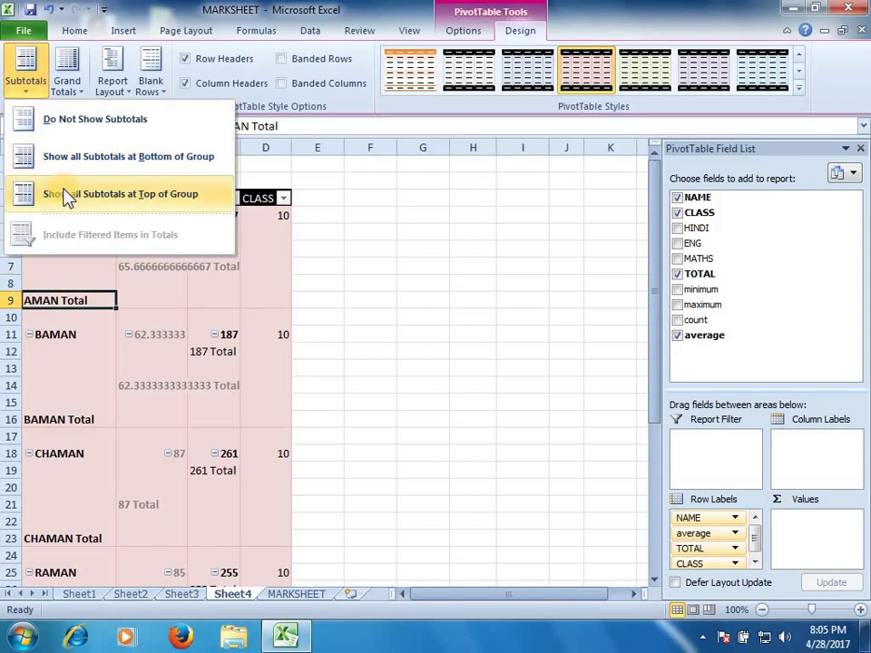
pyautogui.click(64, 122)
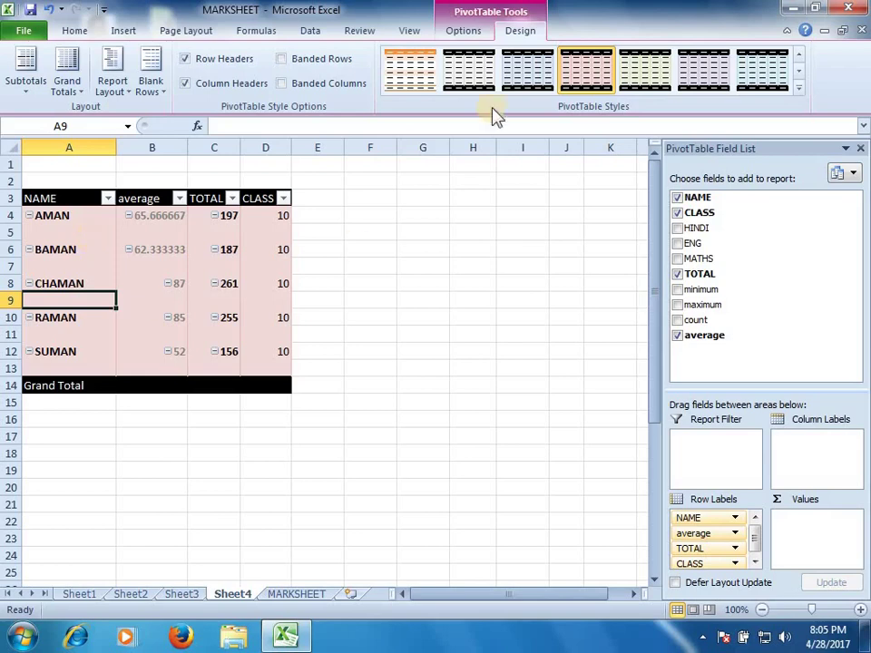
# Apply a Light pivot table style in place of the pink shading, then select cell F6.
pyautogui.click(798, 87)
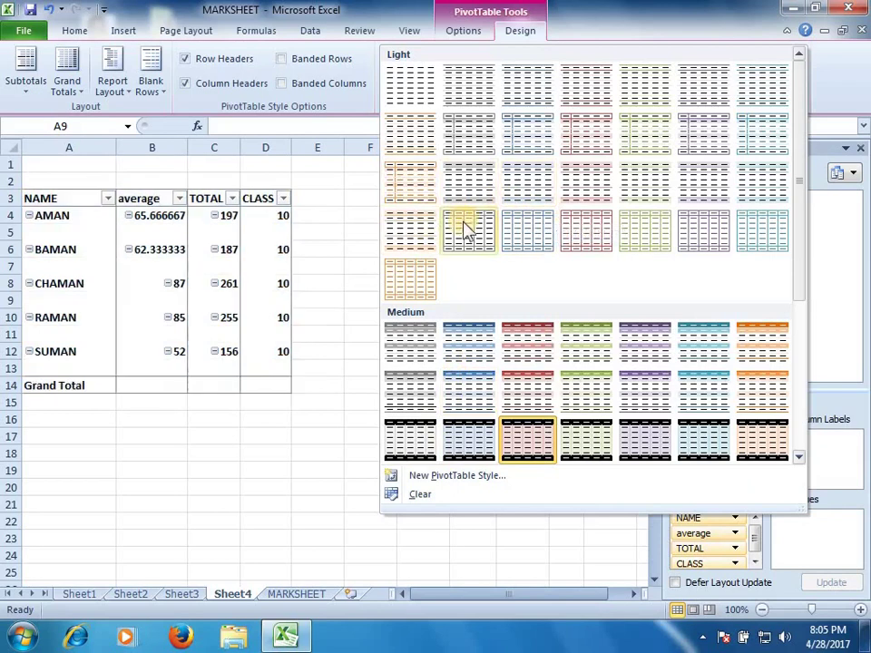
pyautogui.click(458, 231)
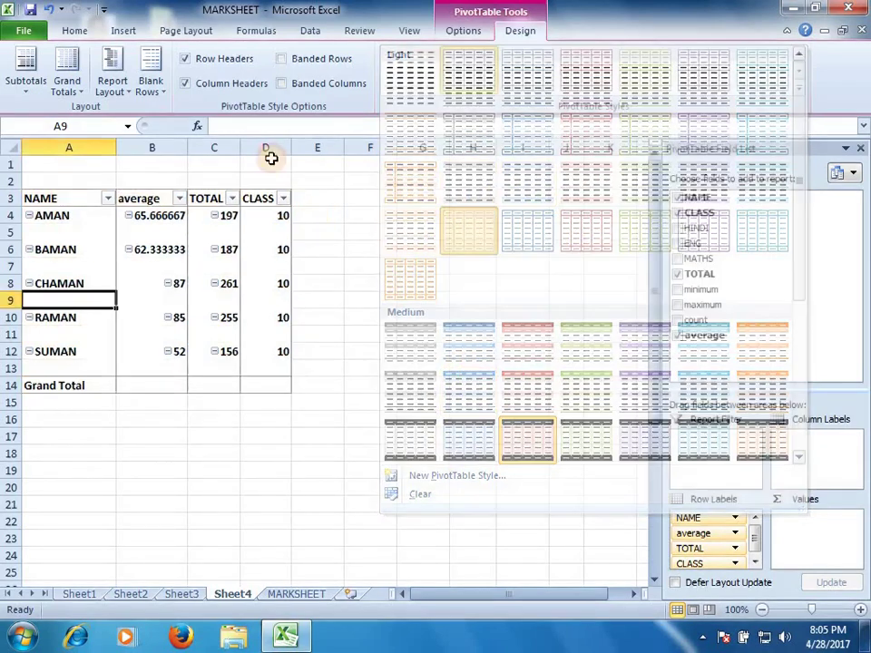
pyautogui.click(461, 32)
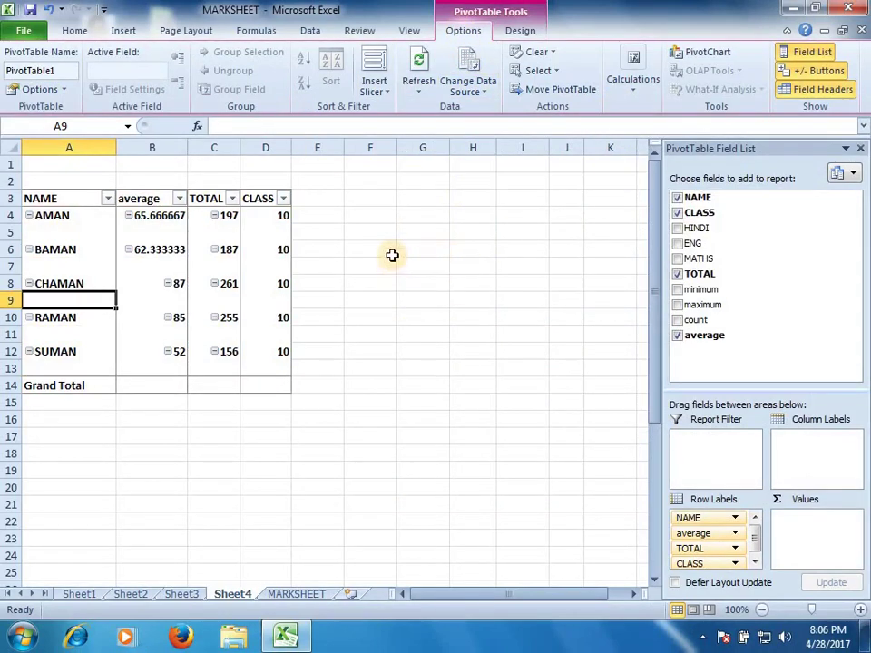
pyautogui.click(392, 254)
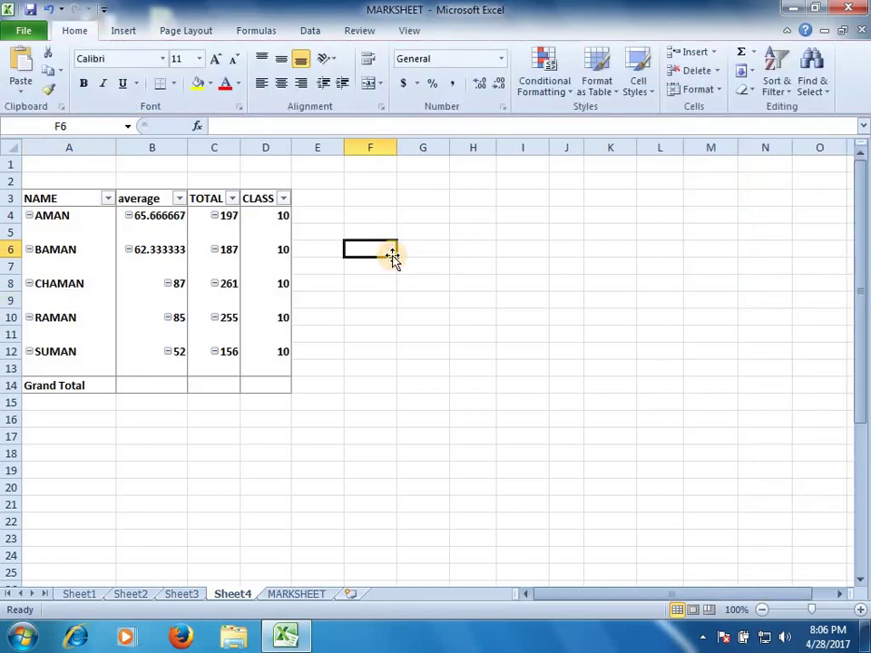